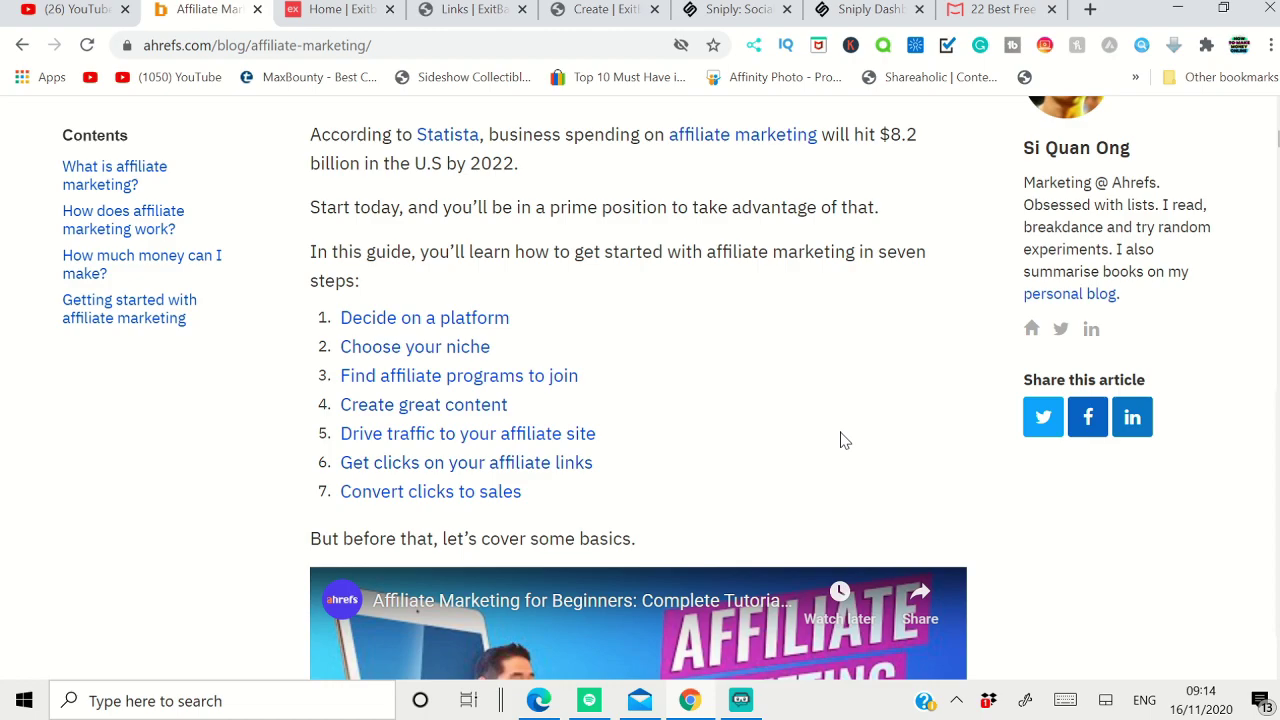
- Copy the Ahrefs 'Affiliate Marketing for Beginners' article URL from the address bar
left_click(320, 10)
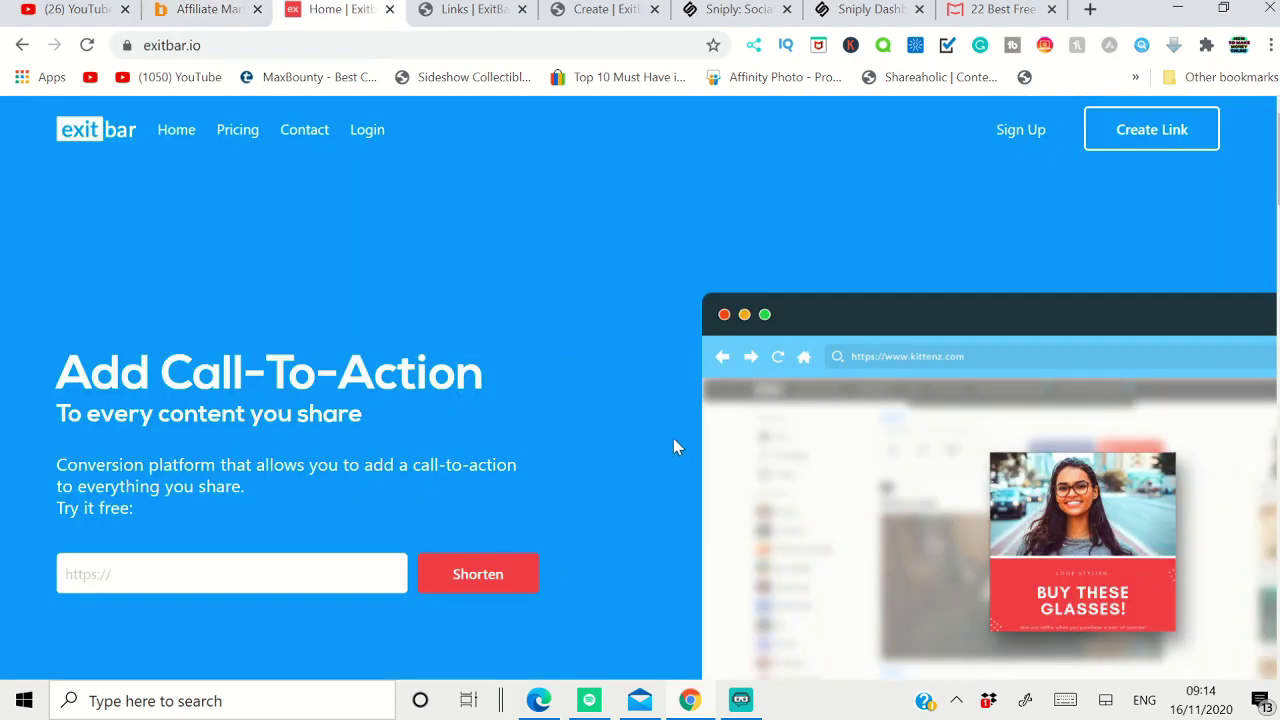
scroll(675, 440, "down", 4)
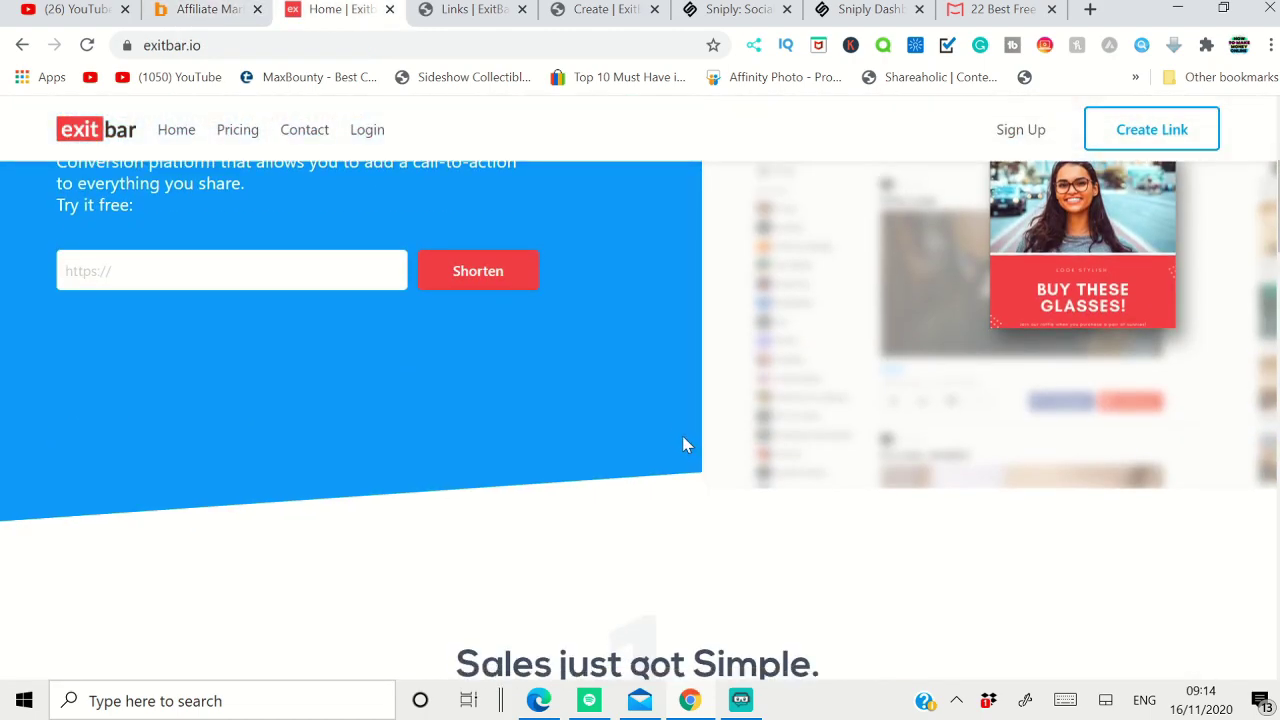
left_click(190, 10)
scroll(522, 489, "up", 5)
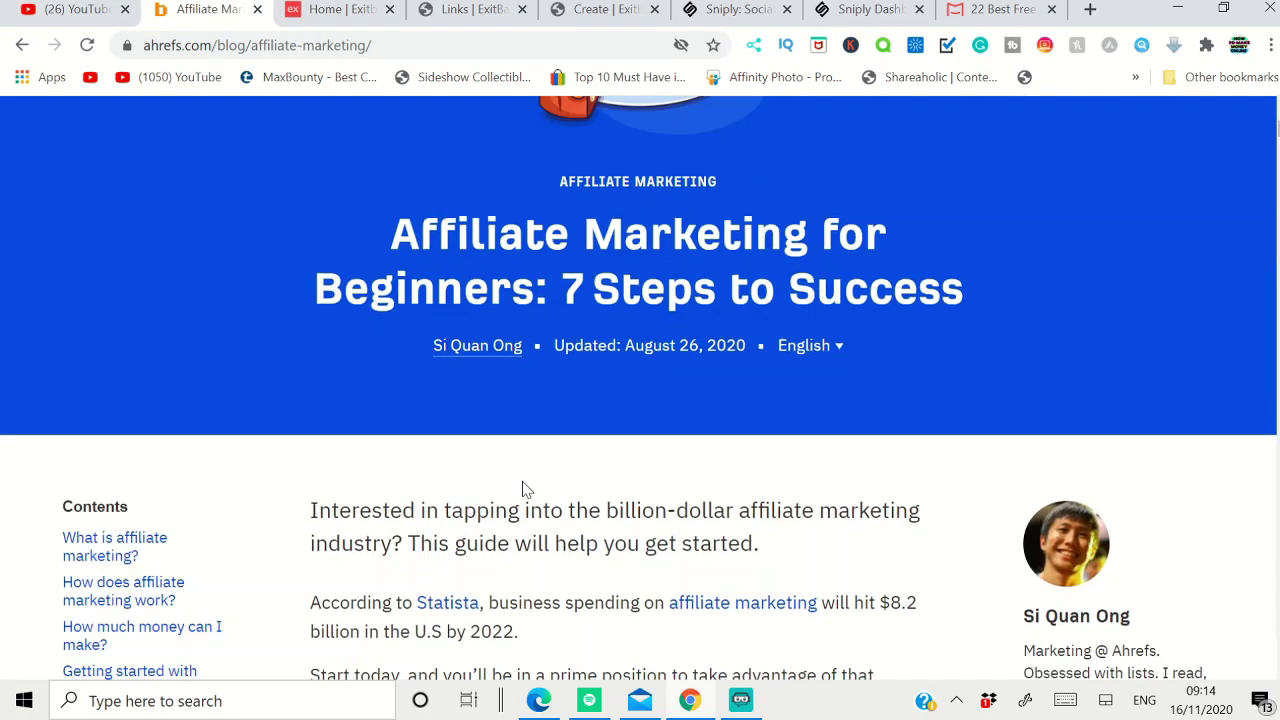
left_click(288, 47)
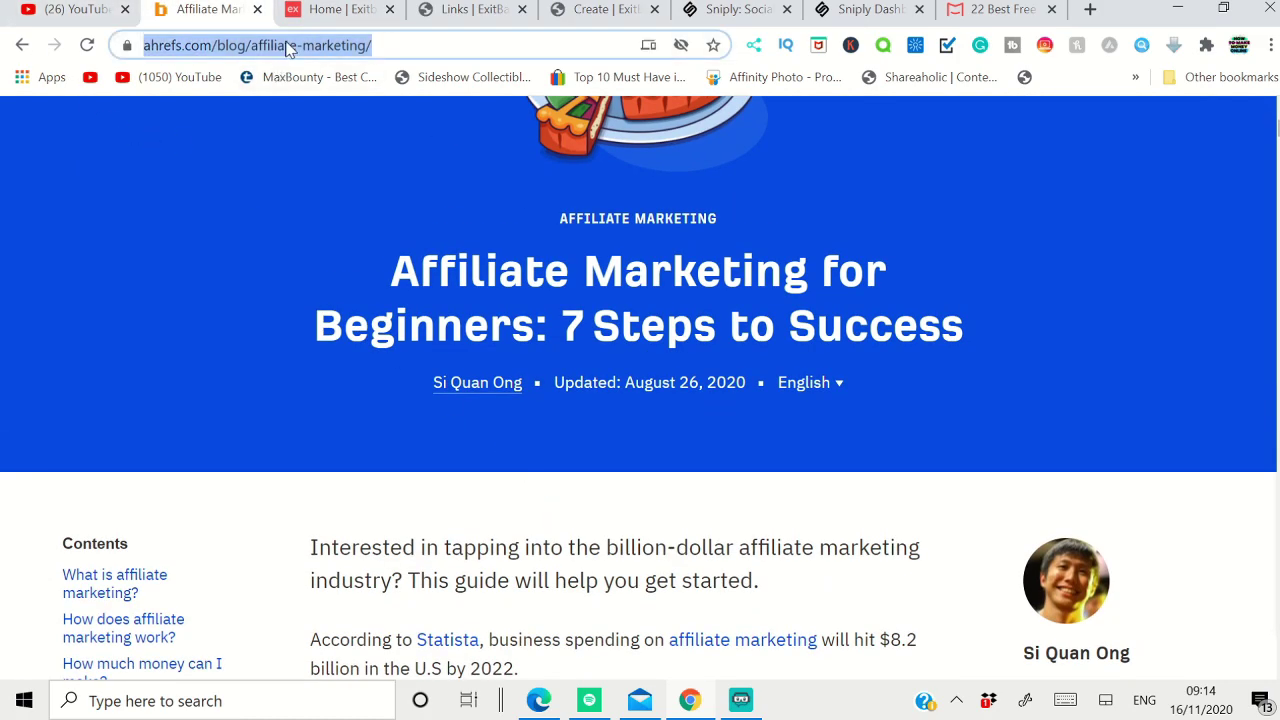
right_click(288, 47)
left_click(367, 192)
scroll(475, 398, "down", 1)
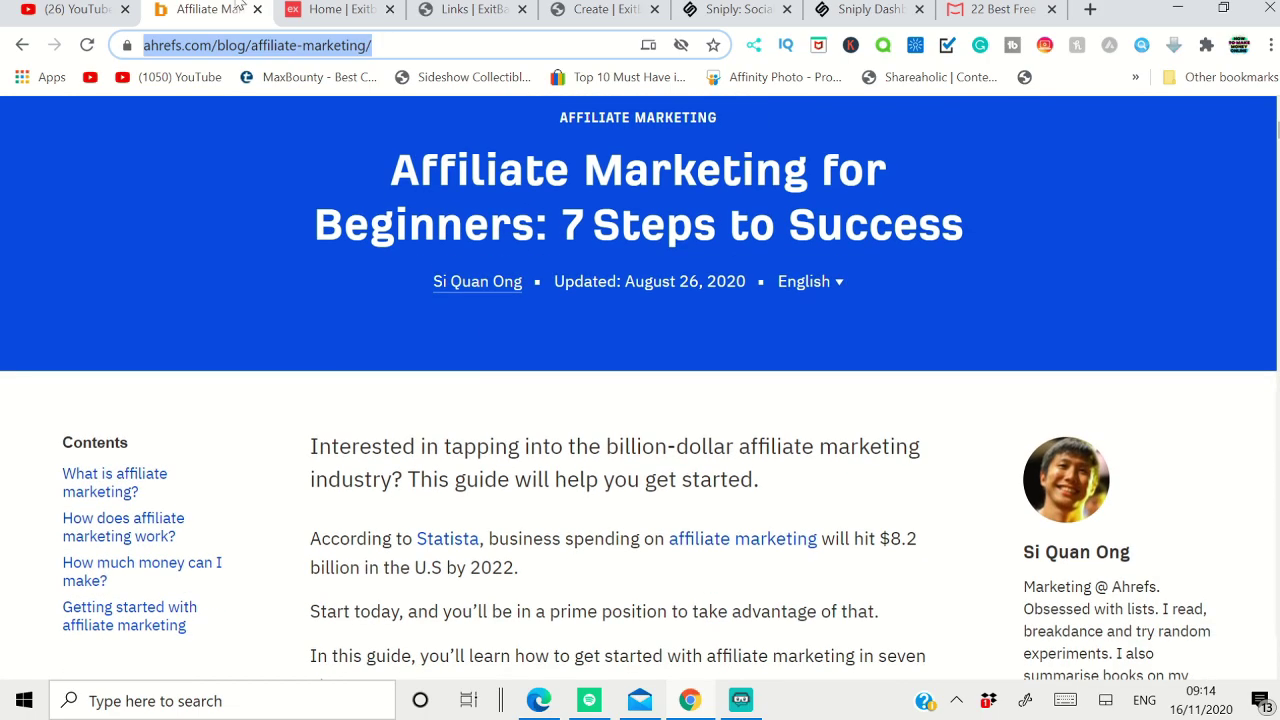
- Return to the Exitbar home page and scroll through it to the link-shortening section
left_click(325, 12)
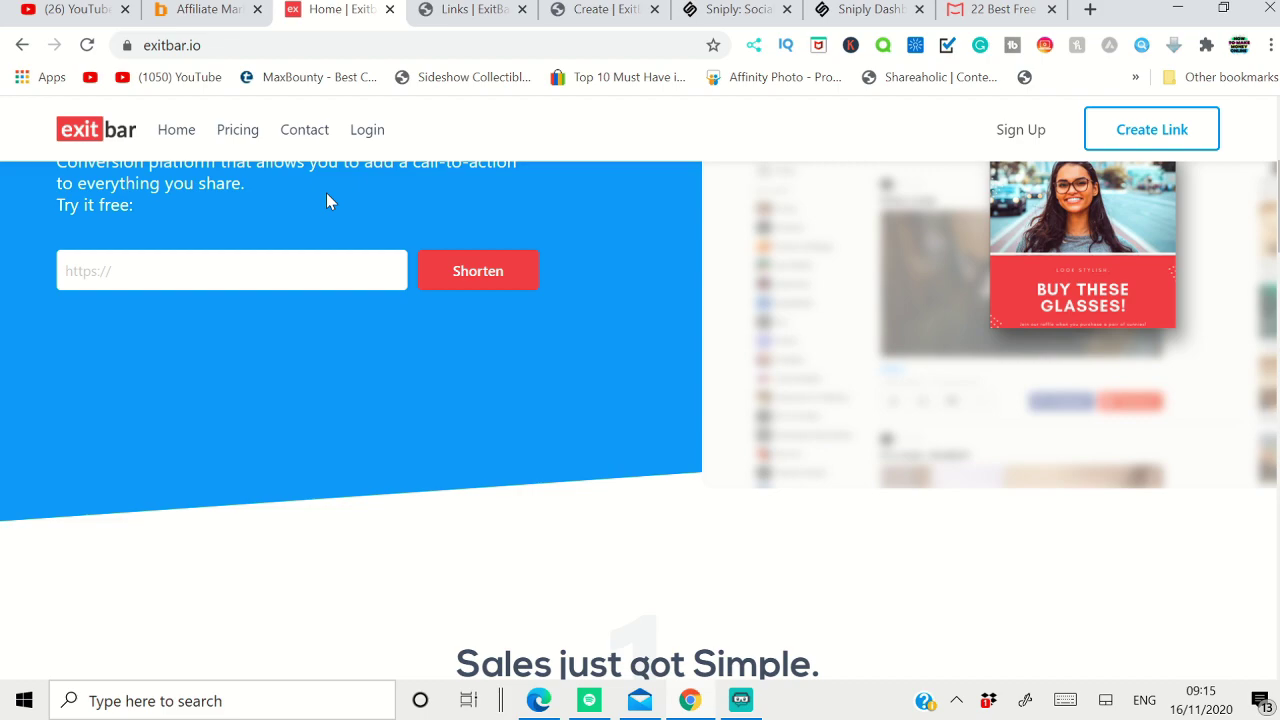
scroll(606, 334, "down", 9)
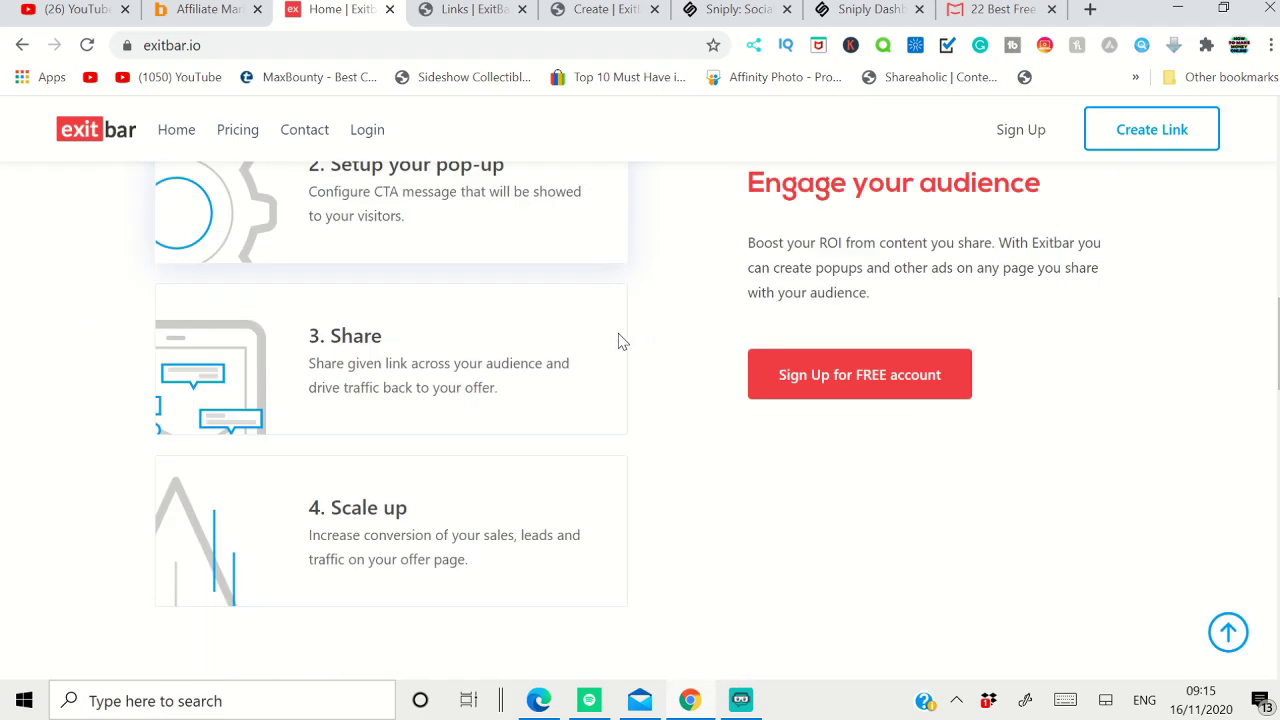
scroll(620, 342, "down", 7)
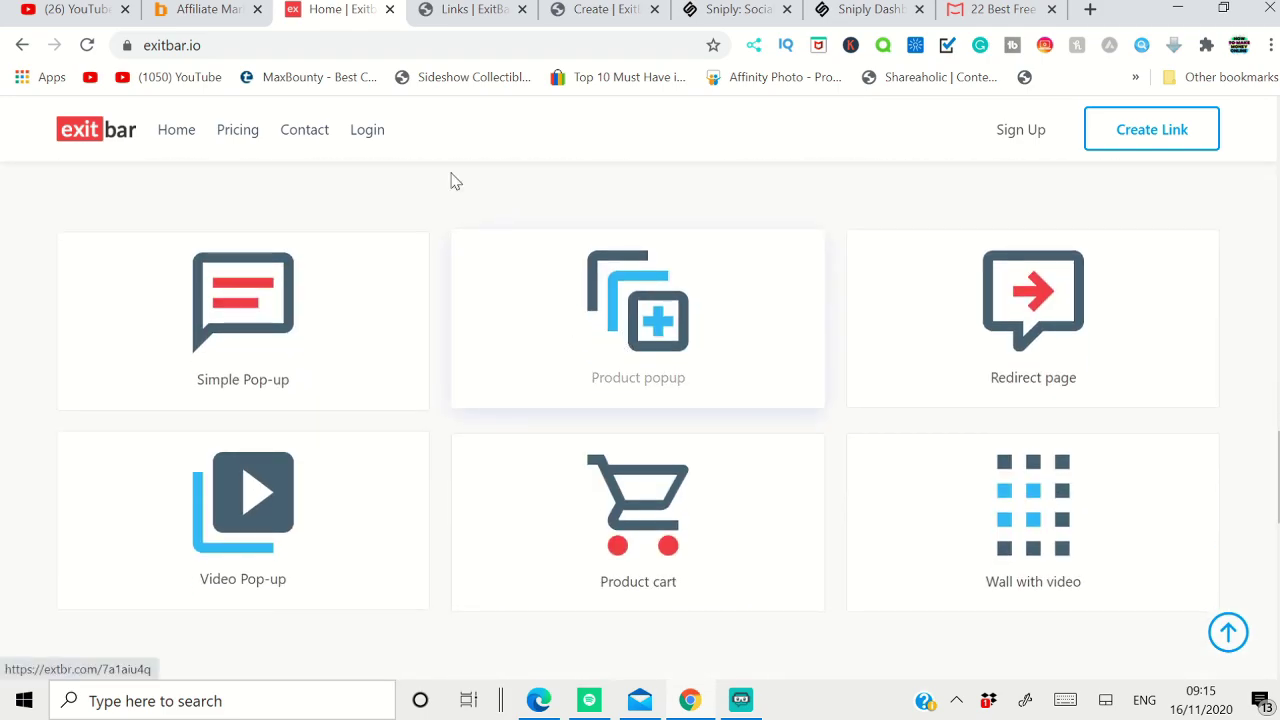
scroll(471, 231, "up", 7)
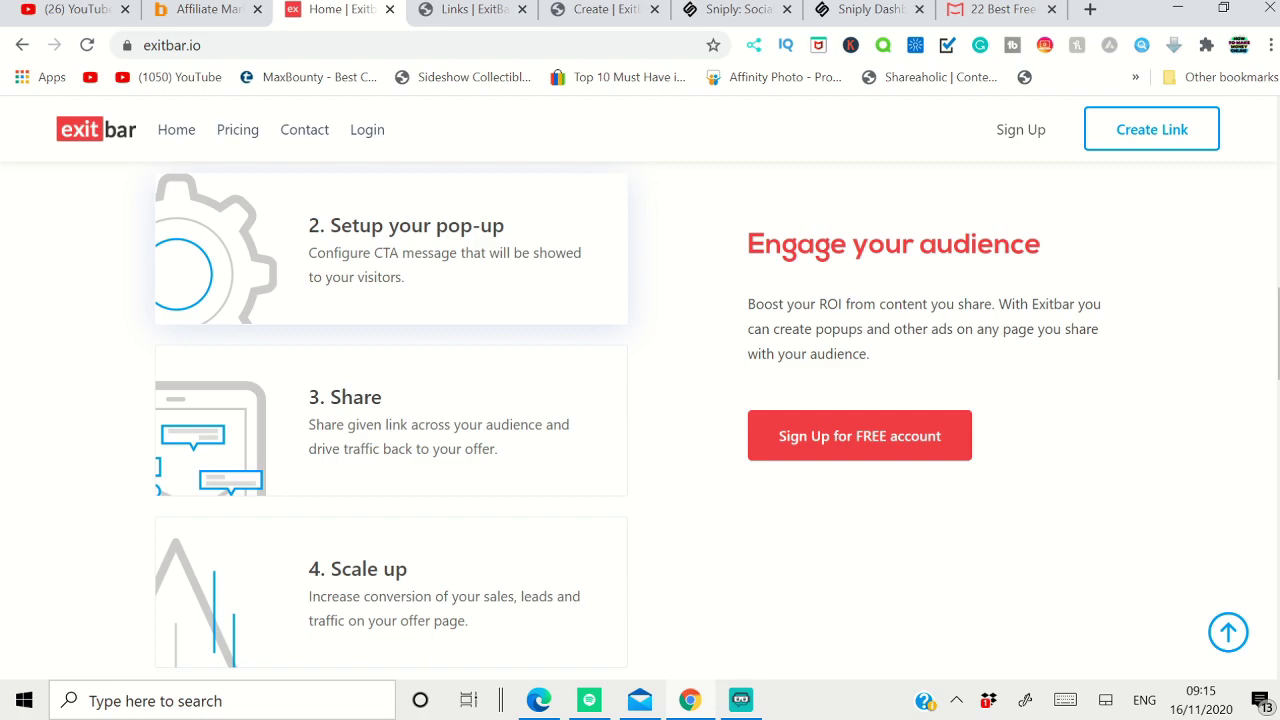
scroll(657, 354, "up", 10)
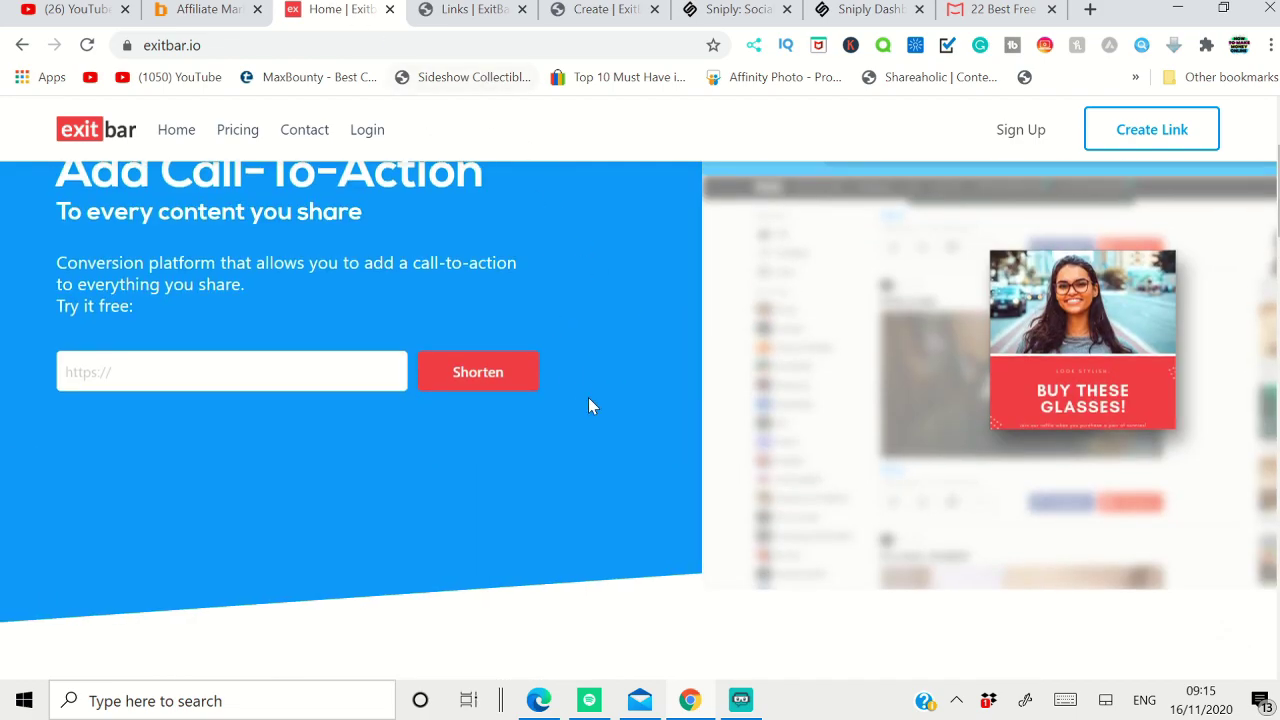
scroll(588, 405, "up", 2)
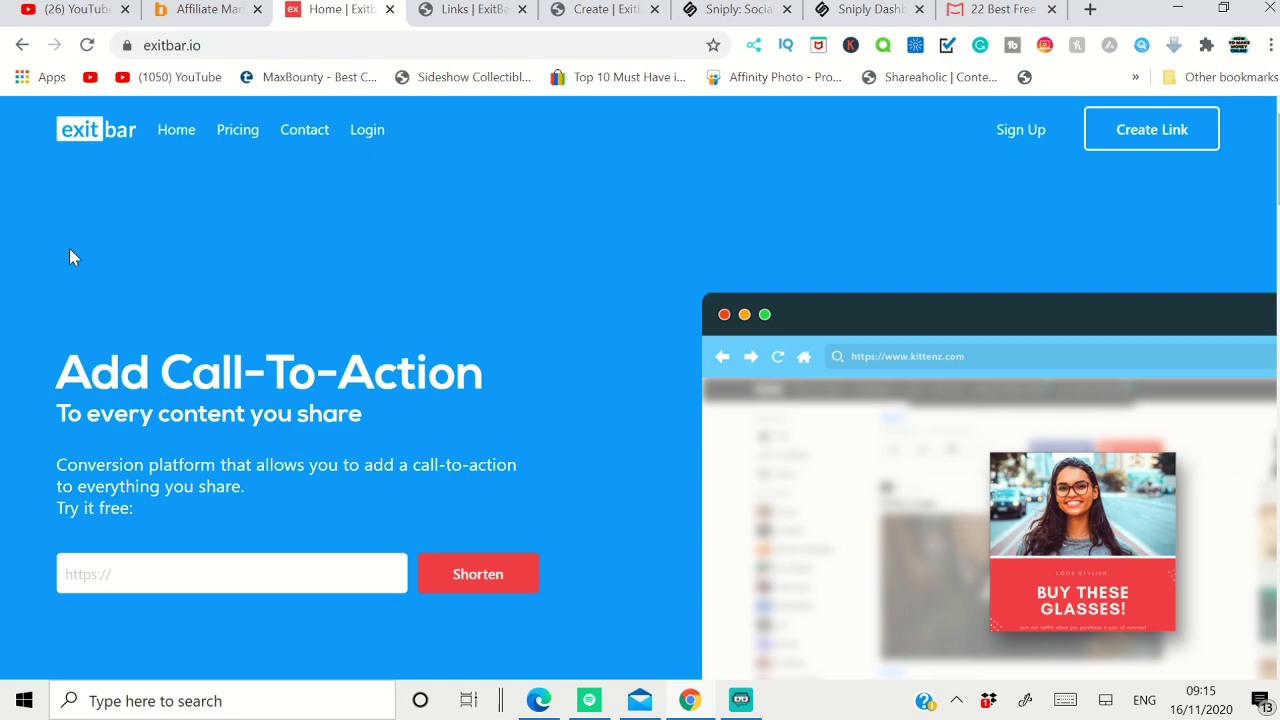
- Bring up the Exitbar 'Your links' list of existing short links
left_click(500, 10)
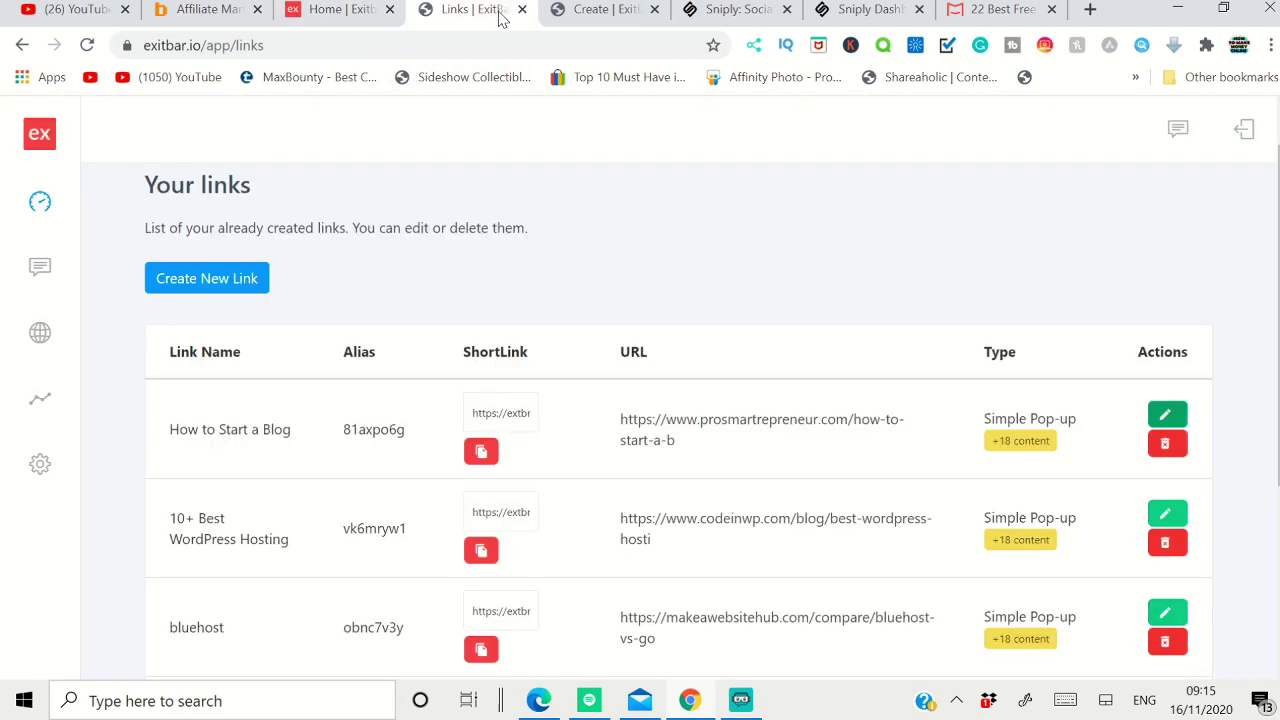
mouse_move(8, 178)
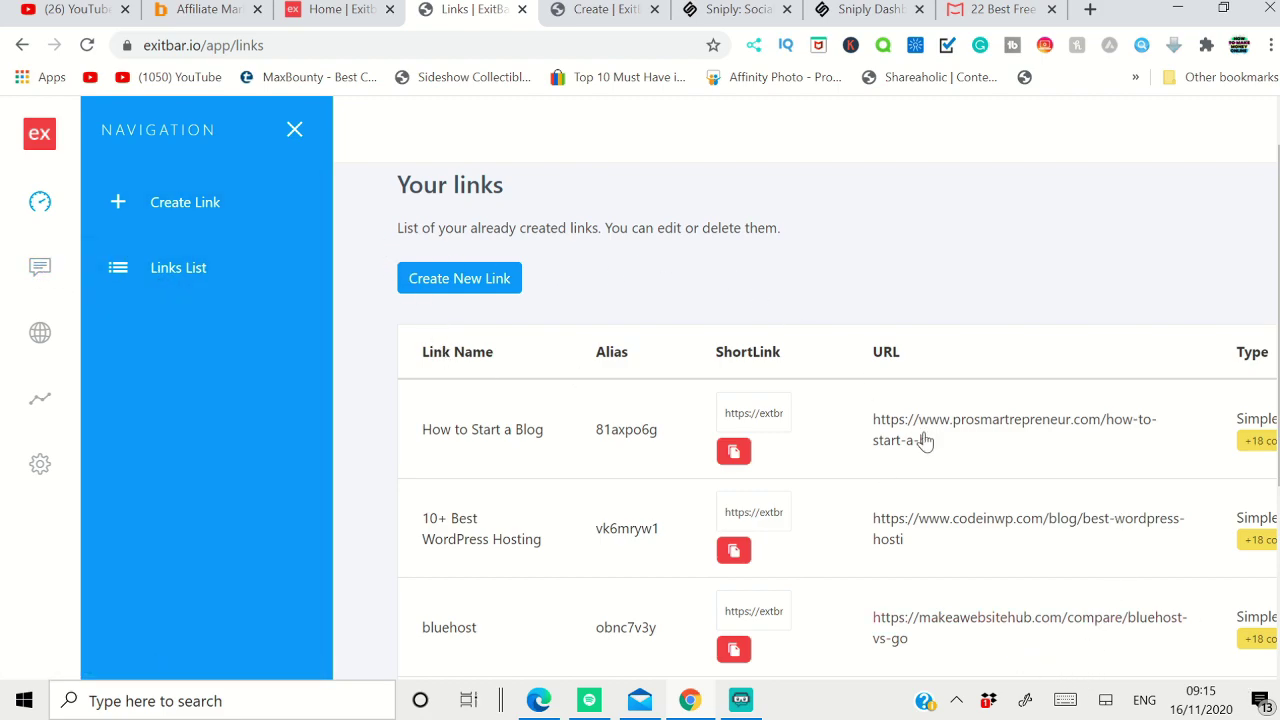
scroll(945, 455, "down", 3)
scroll(960, 472, "up", 2)
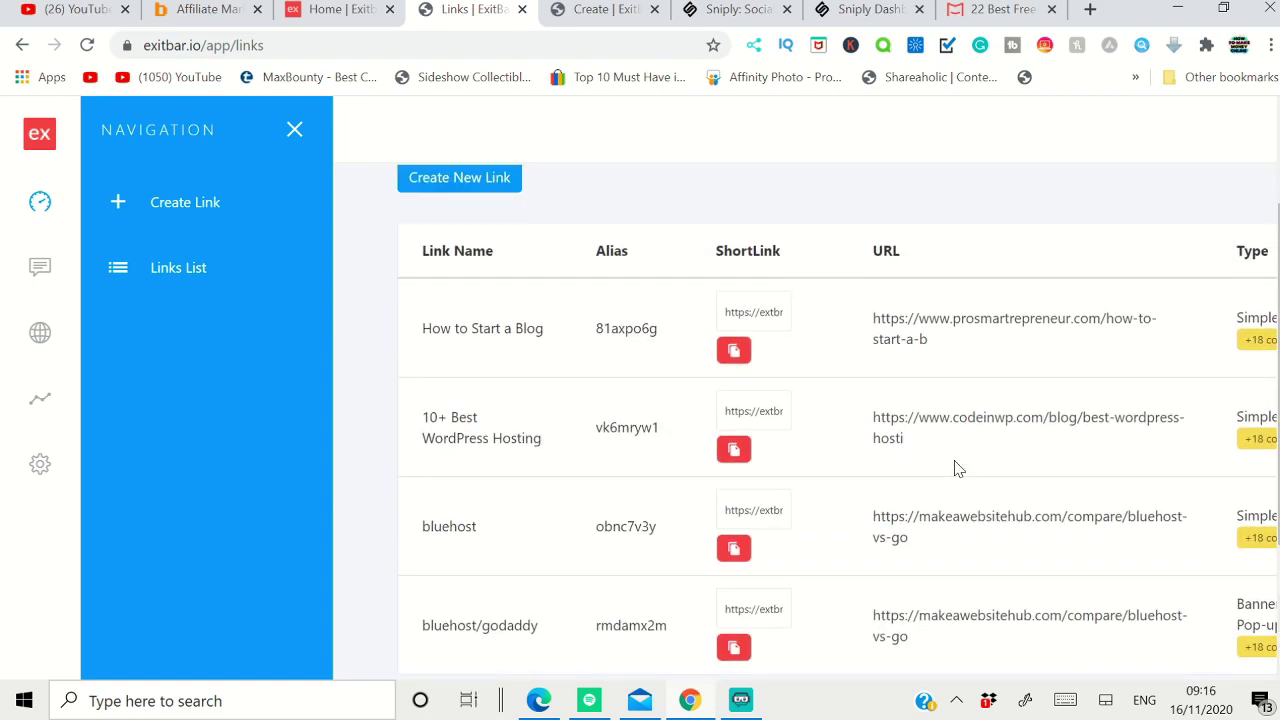
scroll(874, 251, "up", 2)
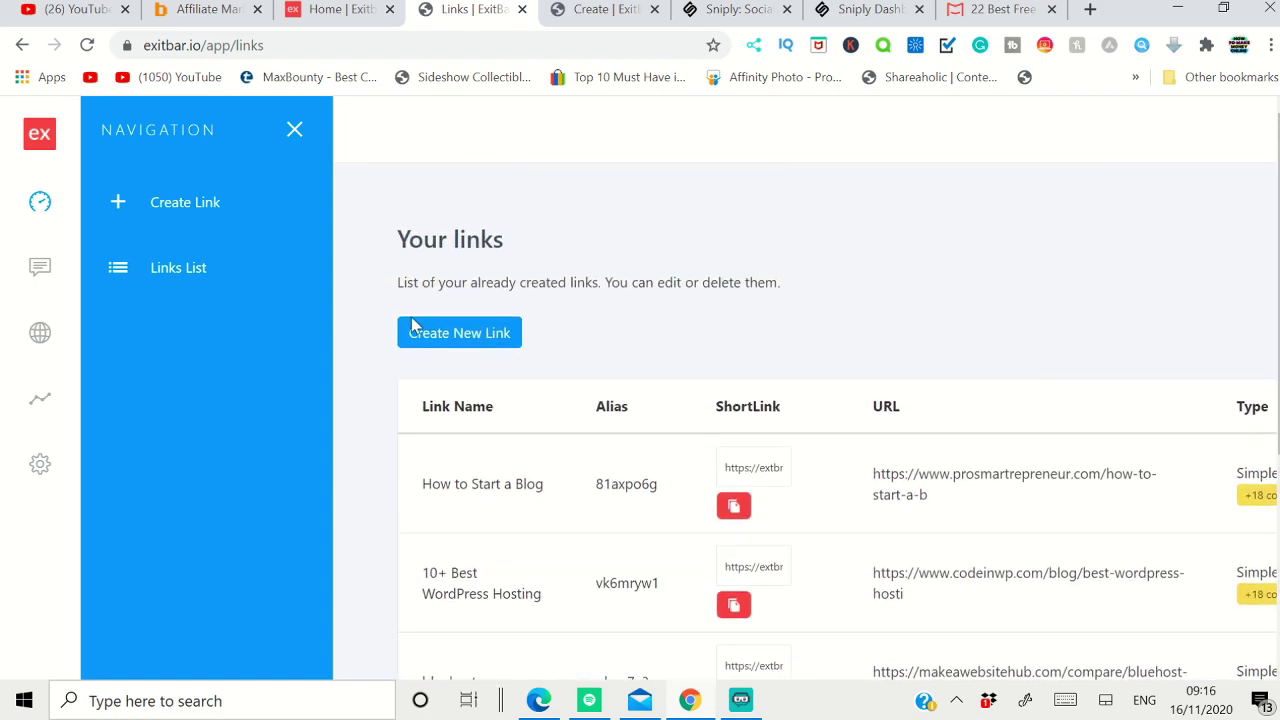
left_click(472, 340)
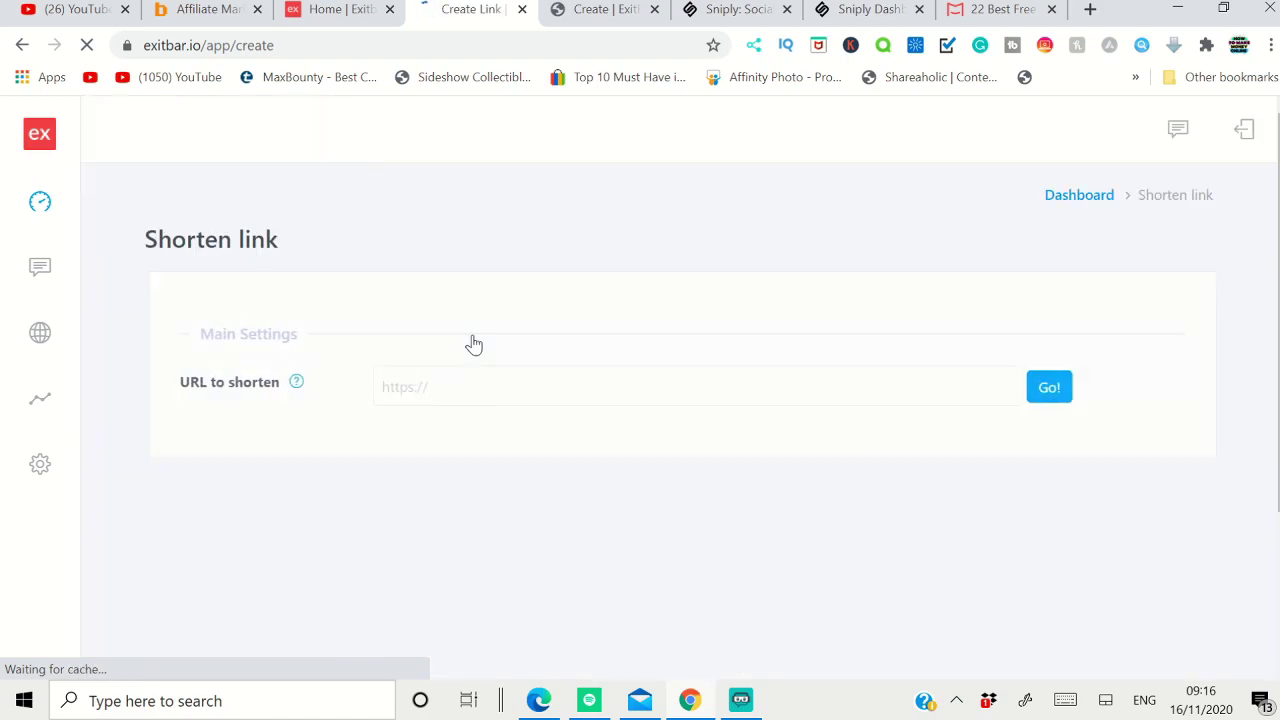
left_click(400, 390)
right_click(415, 390)
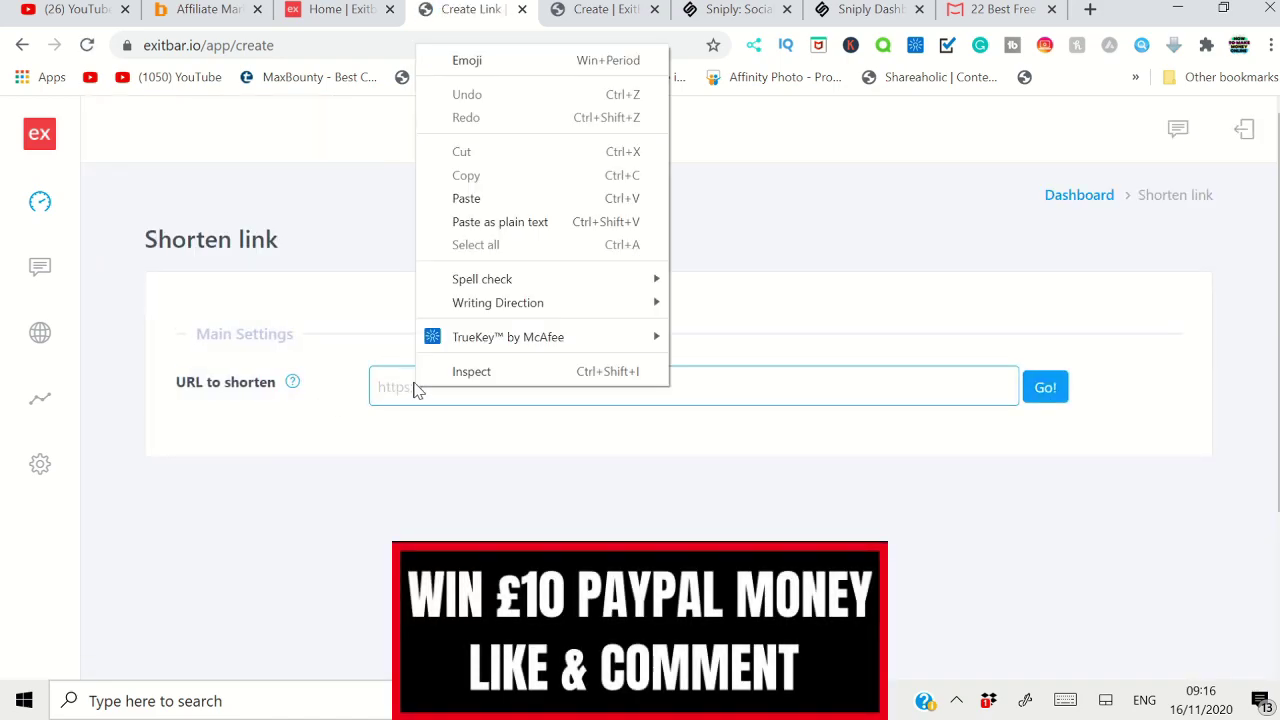
left_click(484, 198)
left_click(196, 12)
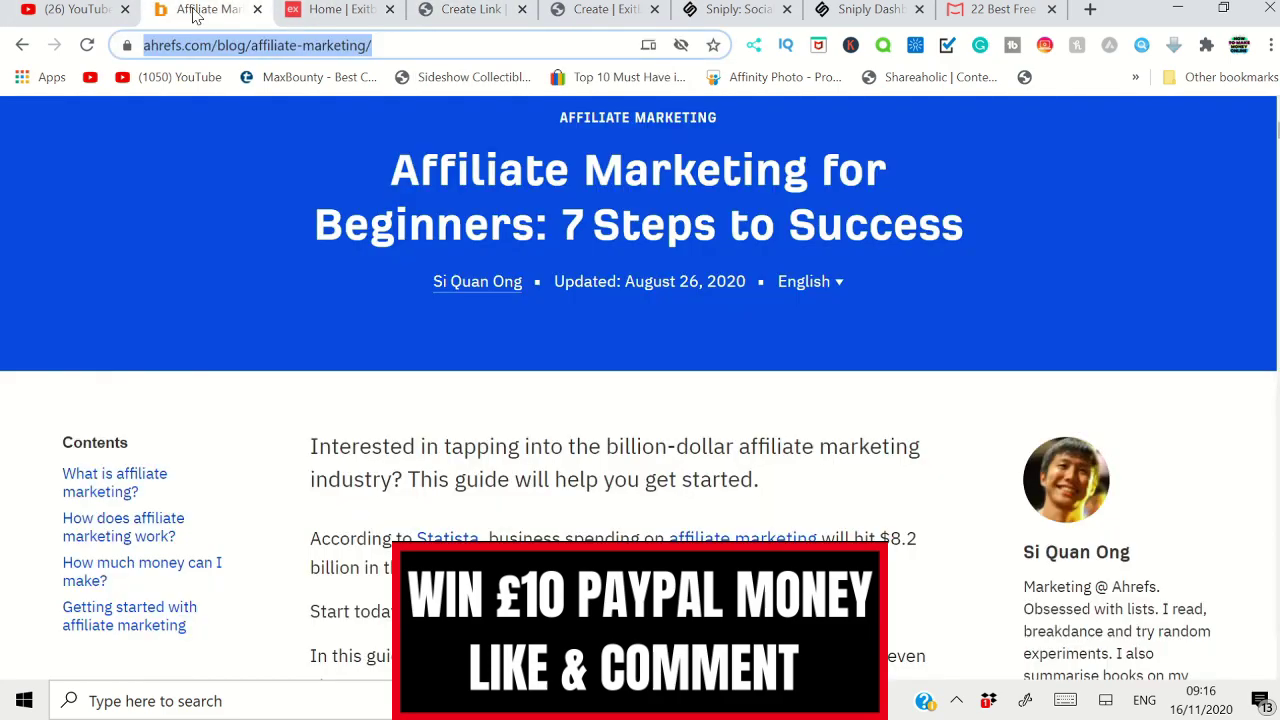
left_click(462, 10)
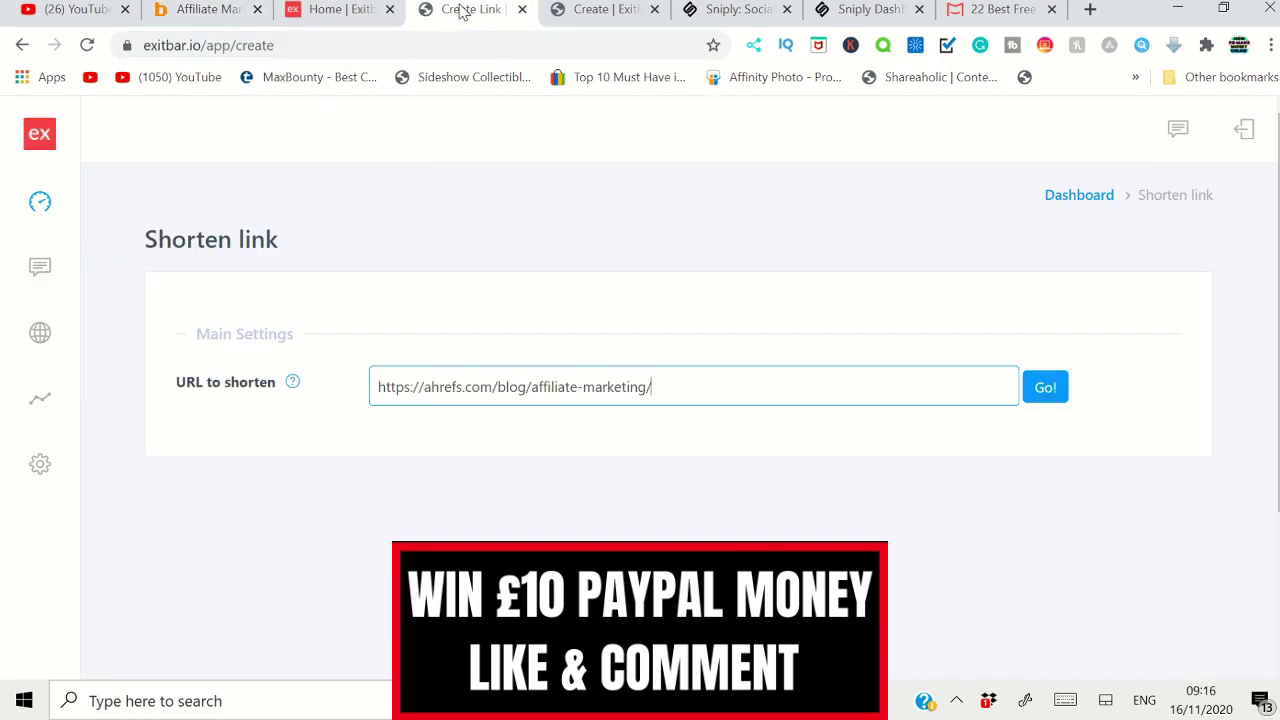
- Submit the URL, name the link 'affiliate', keep Simple Pop-up, and advance to Step 2
left_click(1050, 393)
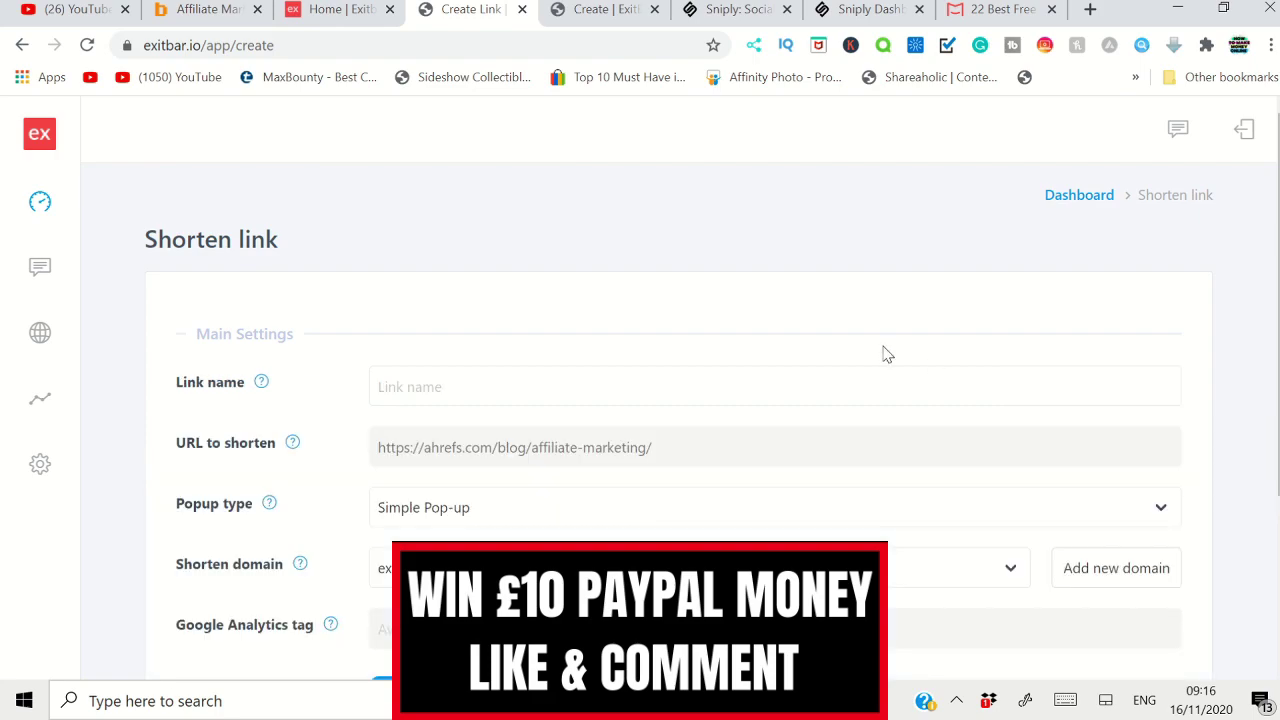
scroll(815, 338, "down", 3)
scroll(752, 483, "up", 1)
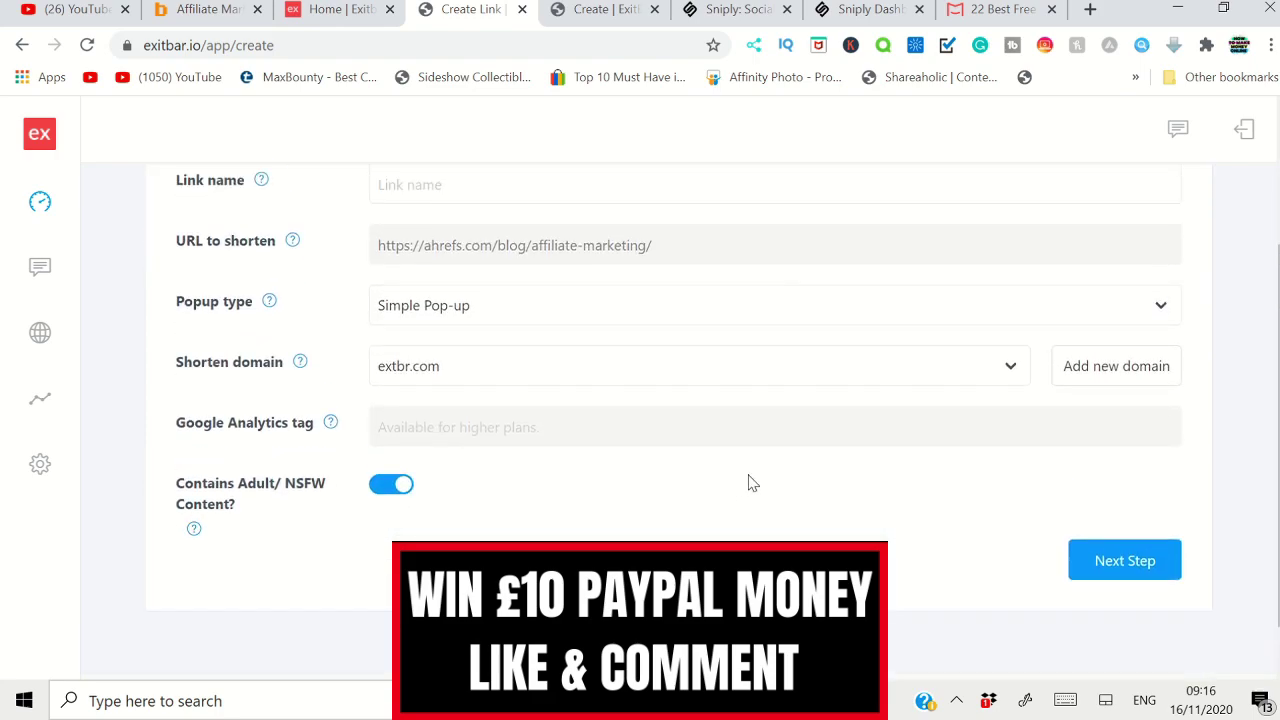
left_click(480, 231)
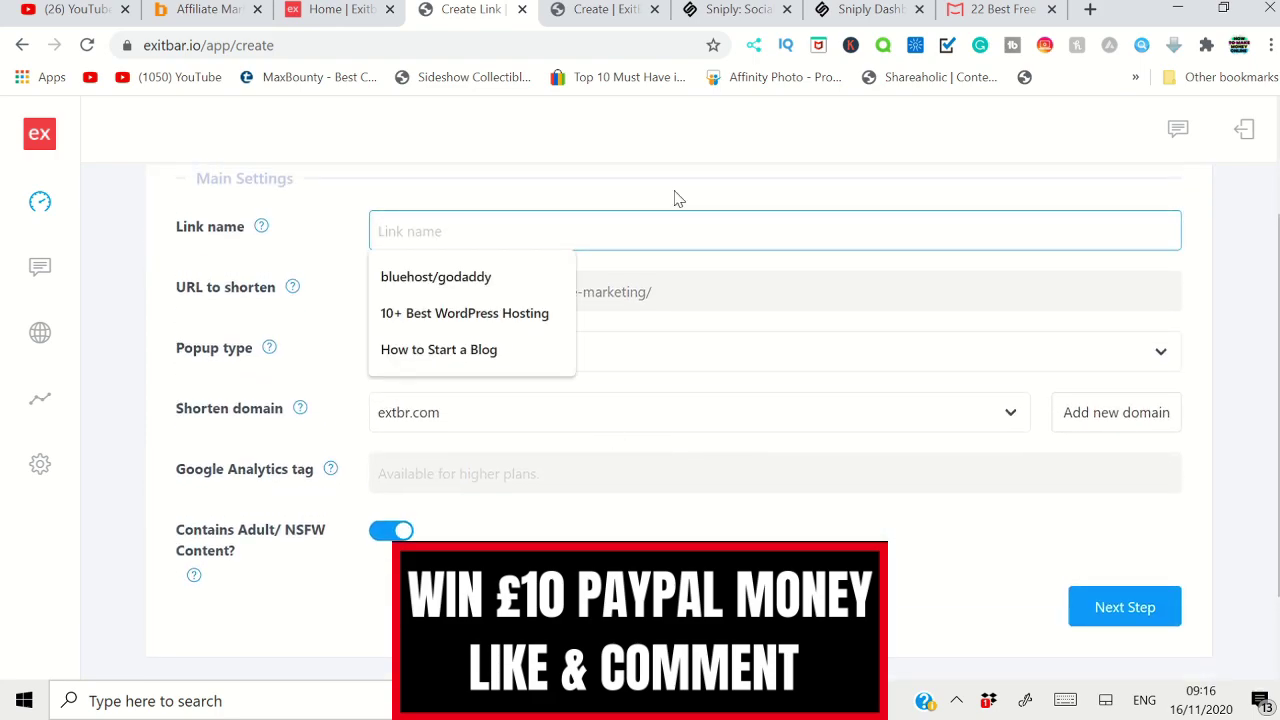
type("affili")
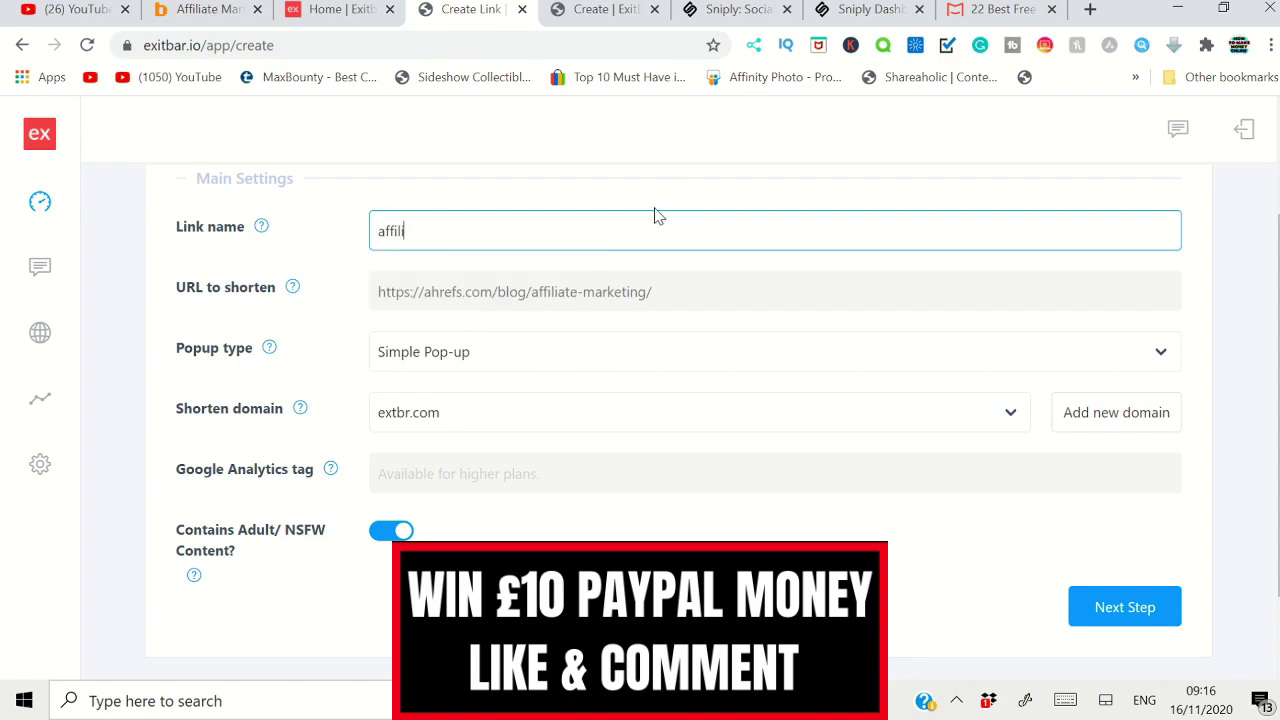
type("ate")
left_click(453, 355)
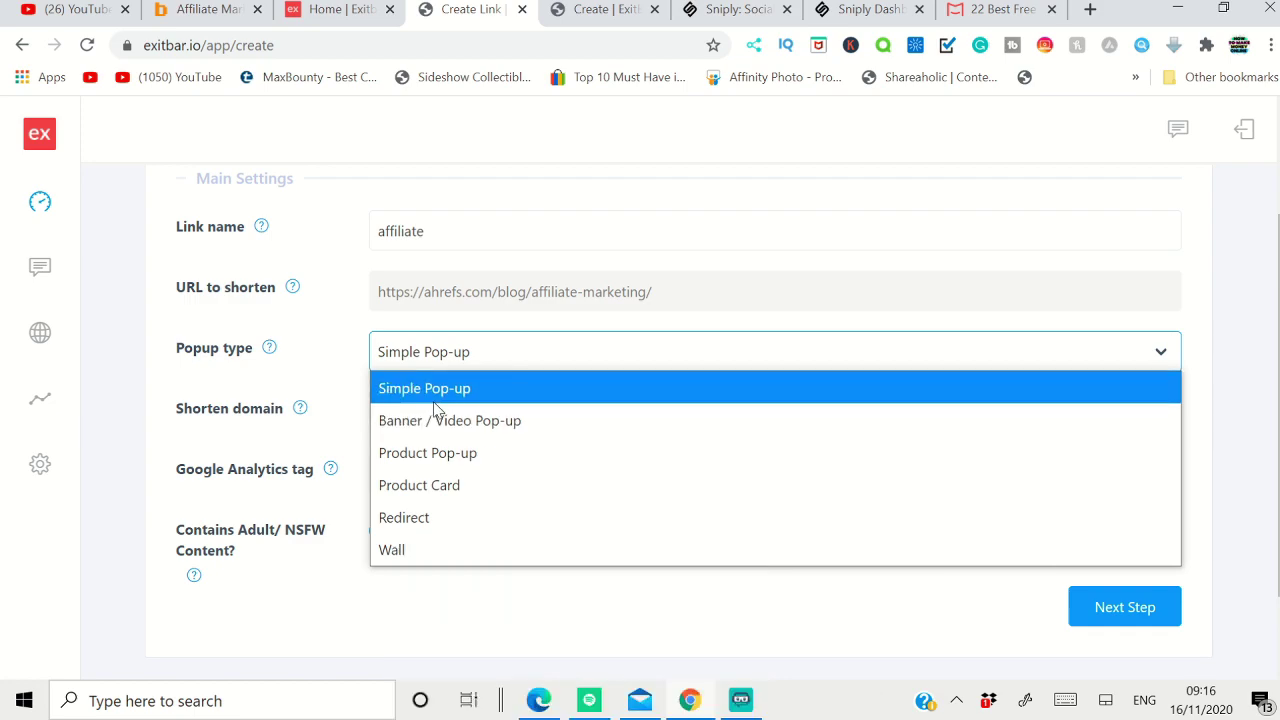
key("Escape")
left_click(1156, 620)
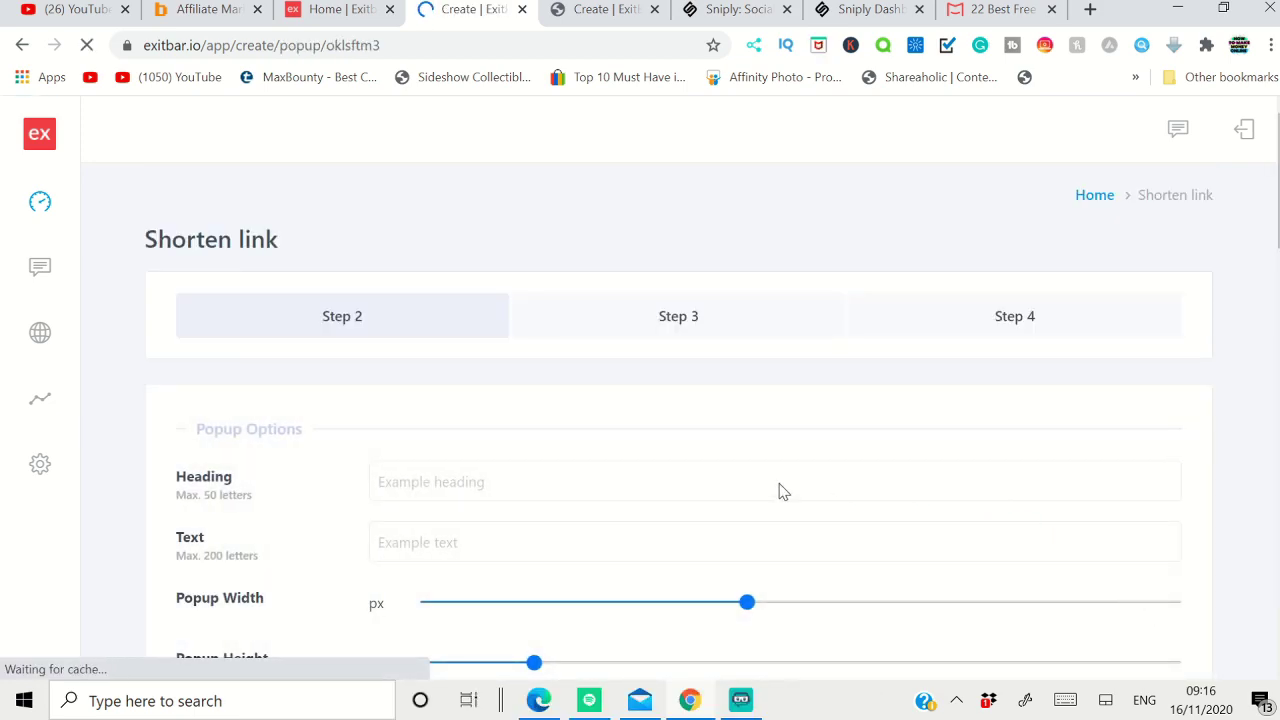
- Give the pop-up the heading 'buy the curse now' and text 'best affiliate course'
scroll(783, 485, "down", 1)
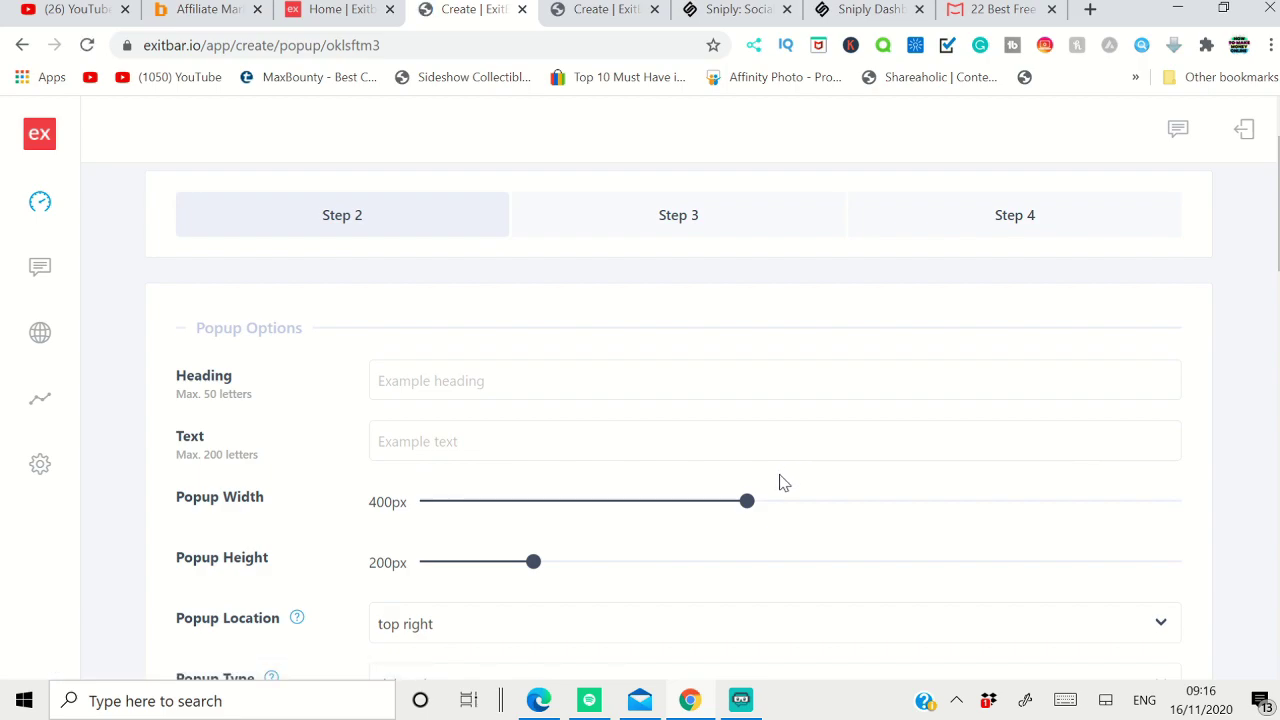
left_click(729, 385)
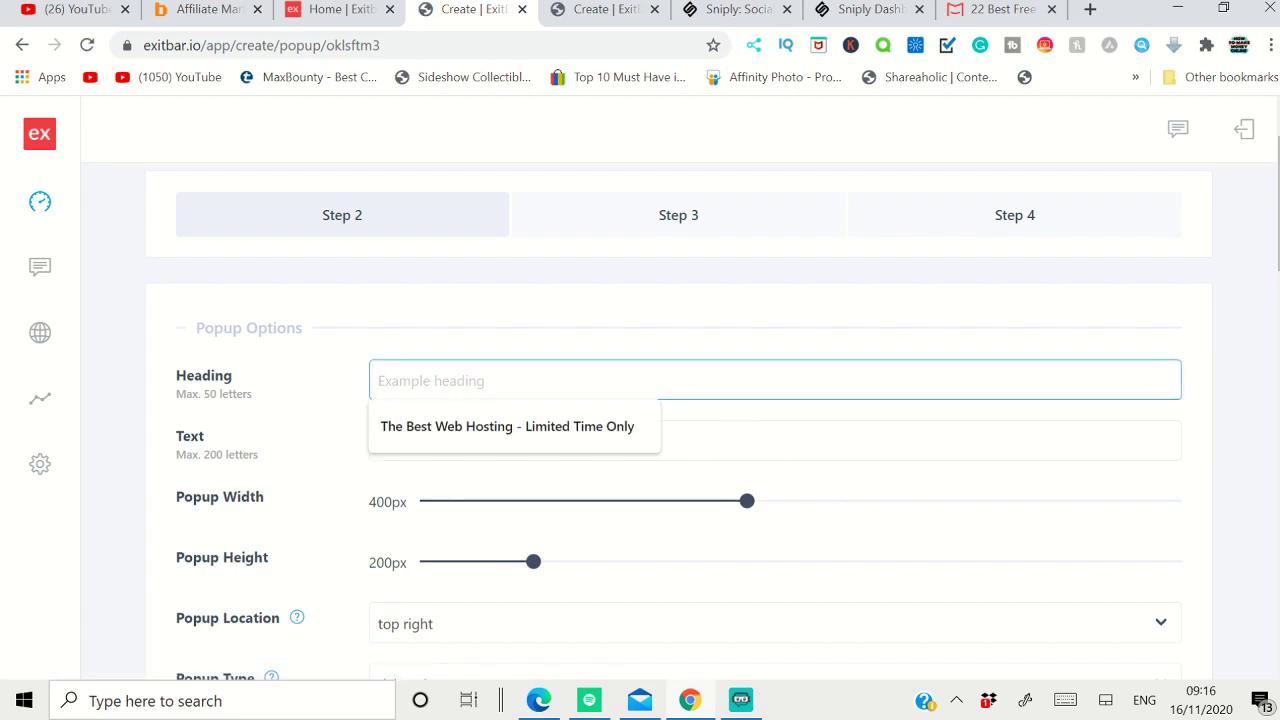
type("buy the ")
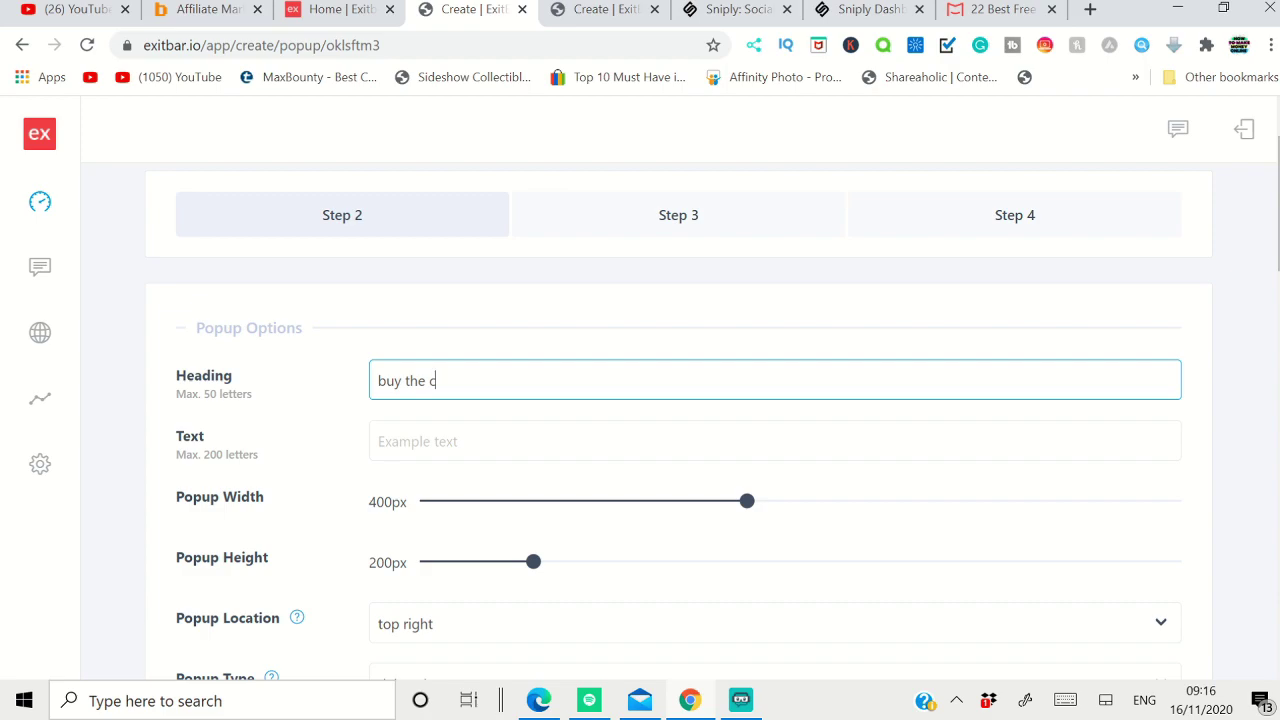
type("curse now")
left_click(500, 441)
type("b")
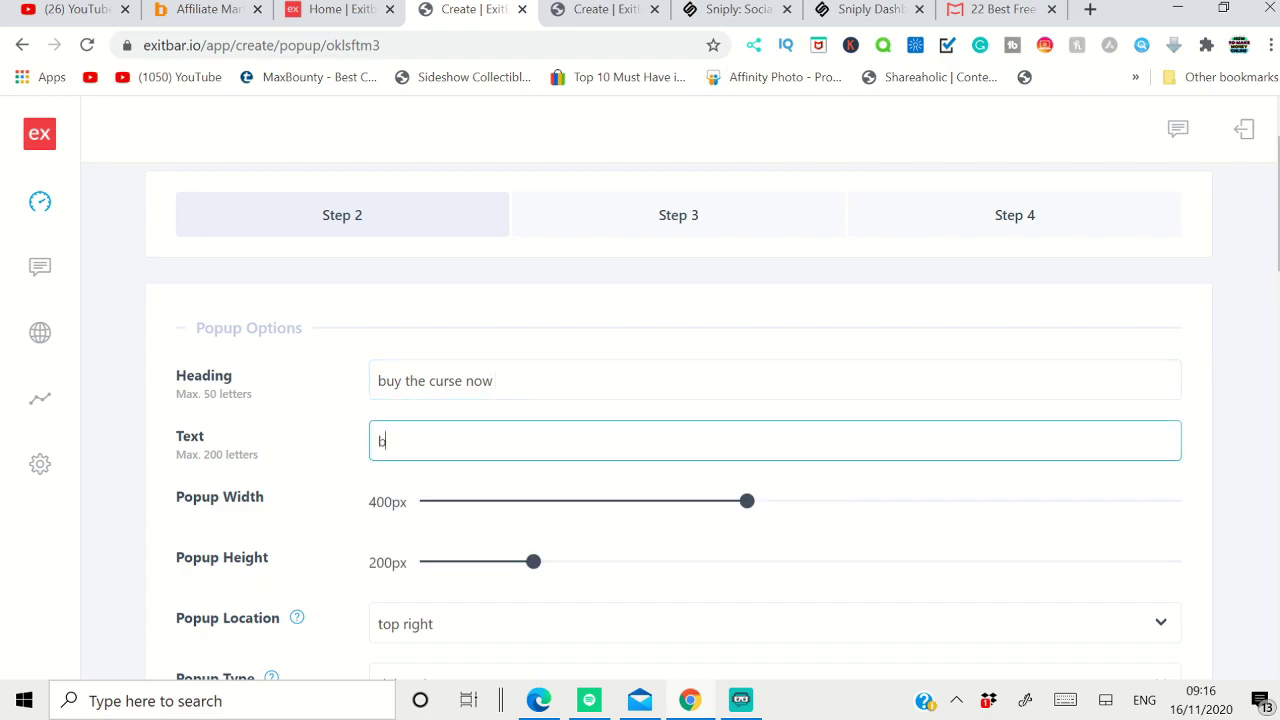
type("est affiliate course")
- Set the CTA button text to 'get now', linking to the saved Bluehost affiliate URL
scroll(514, 451, "down", 3)
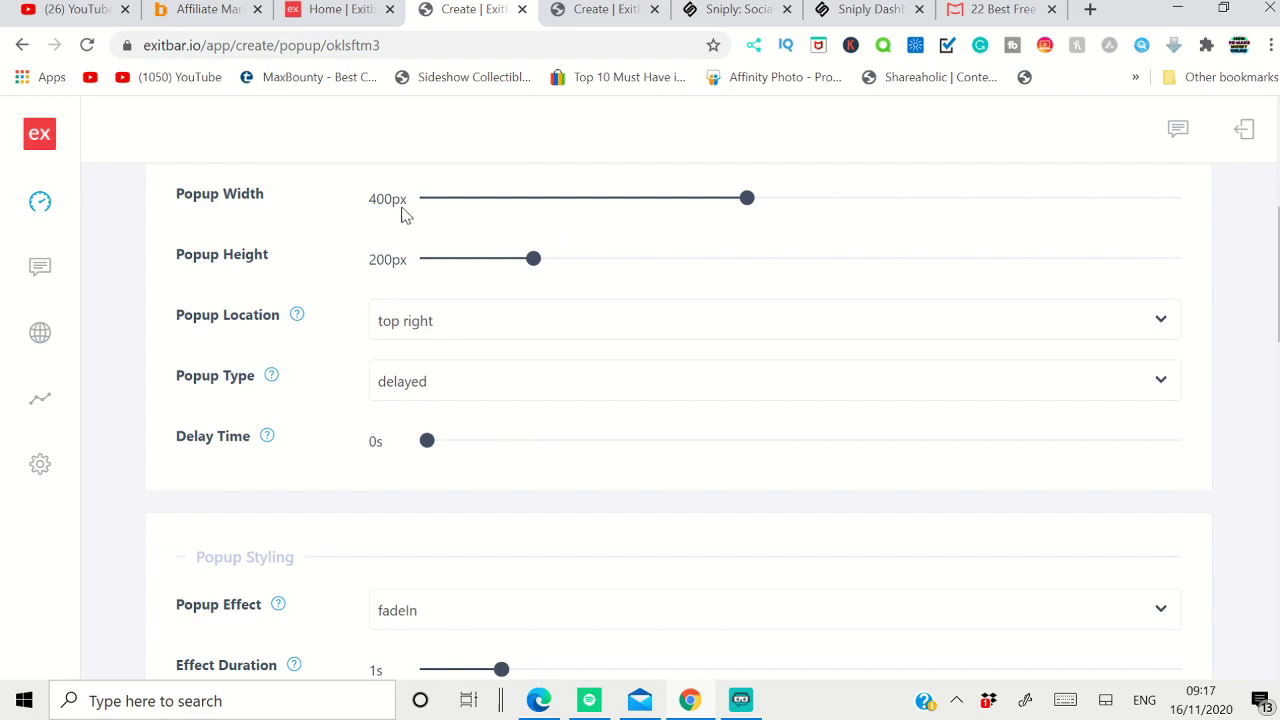
scroll(457, 314, "down", 6)
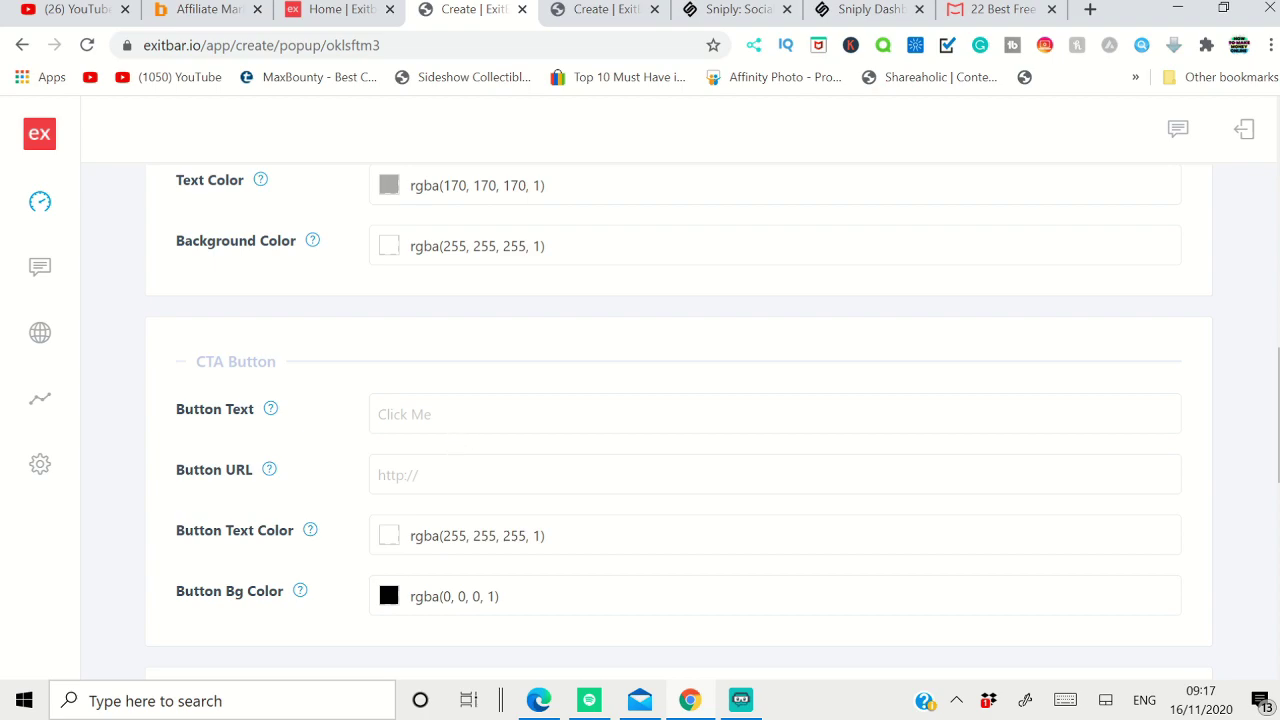
left_click(378, 414)
type("get now")
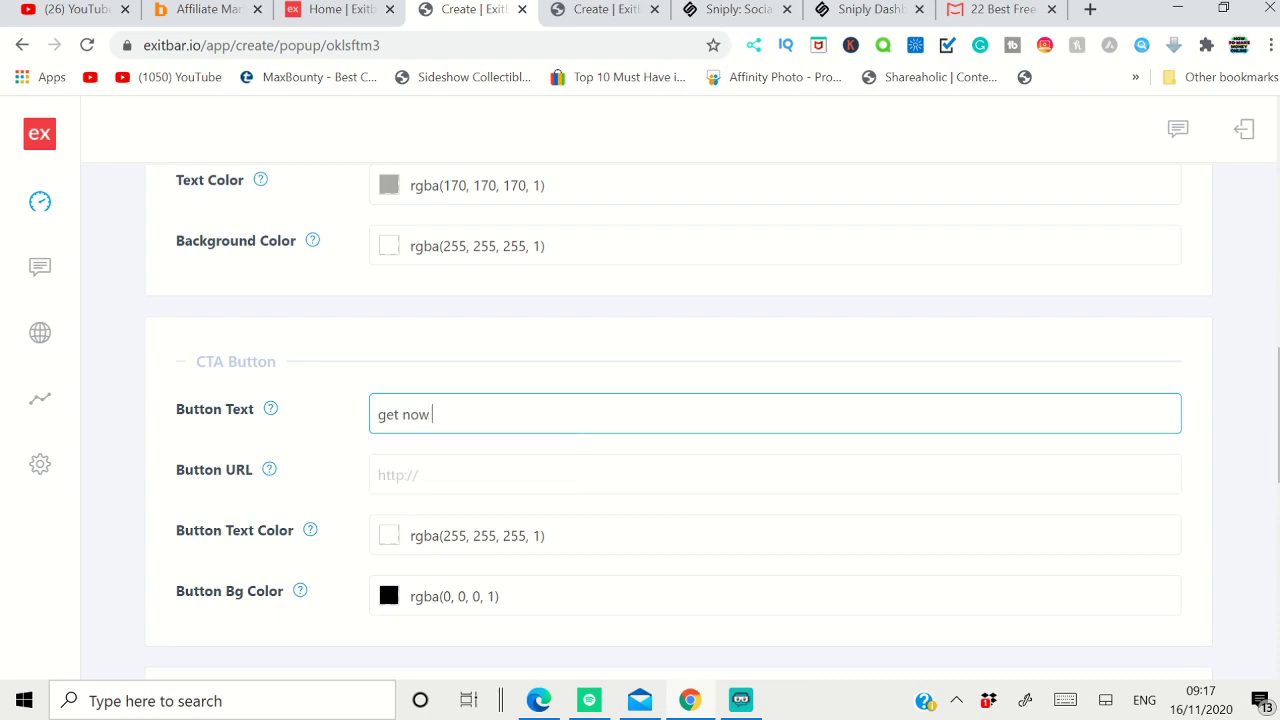
left_click(378, 474)
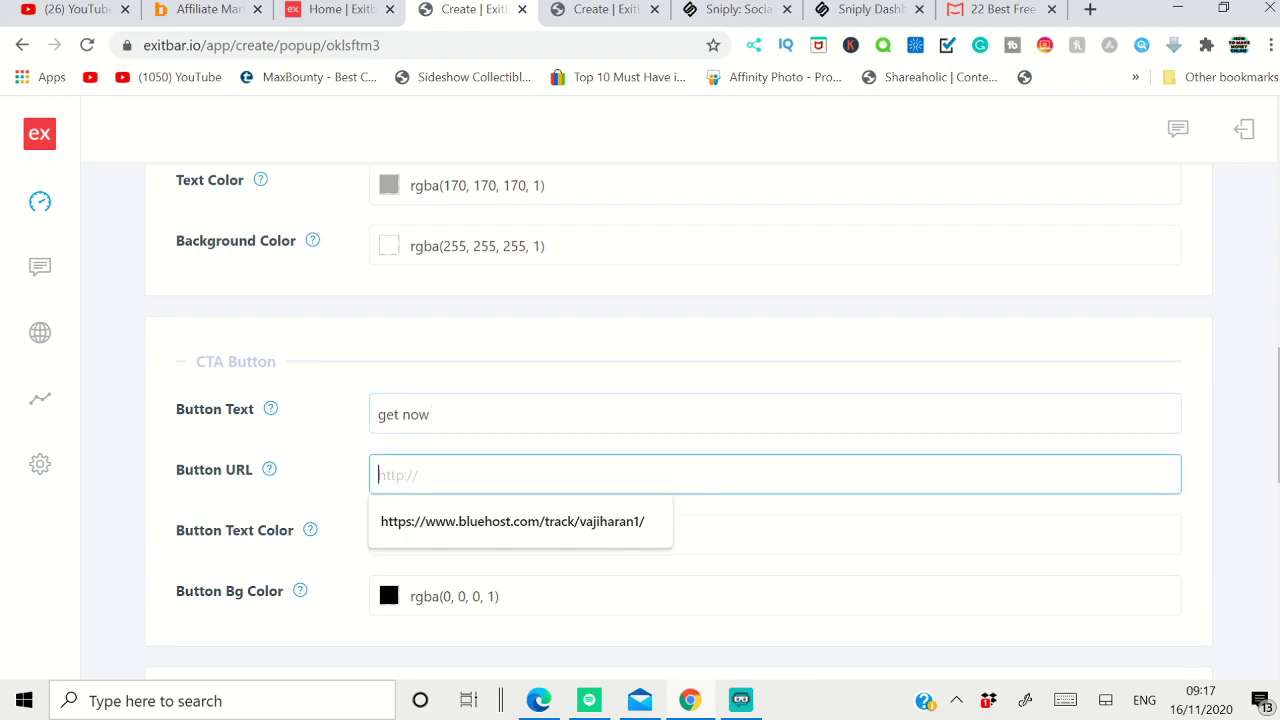
left_click(509, 524)
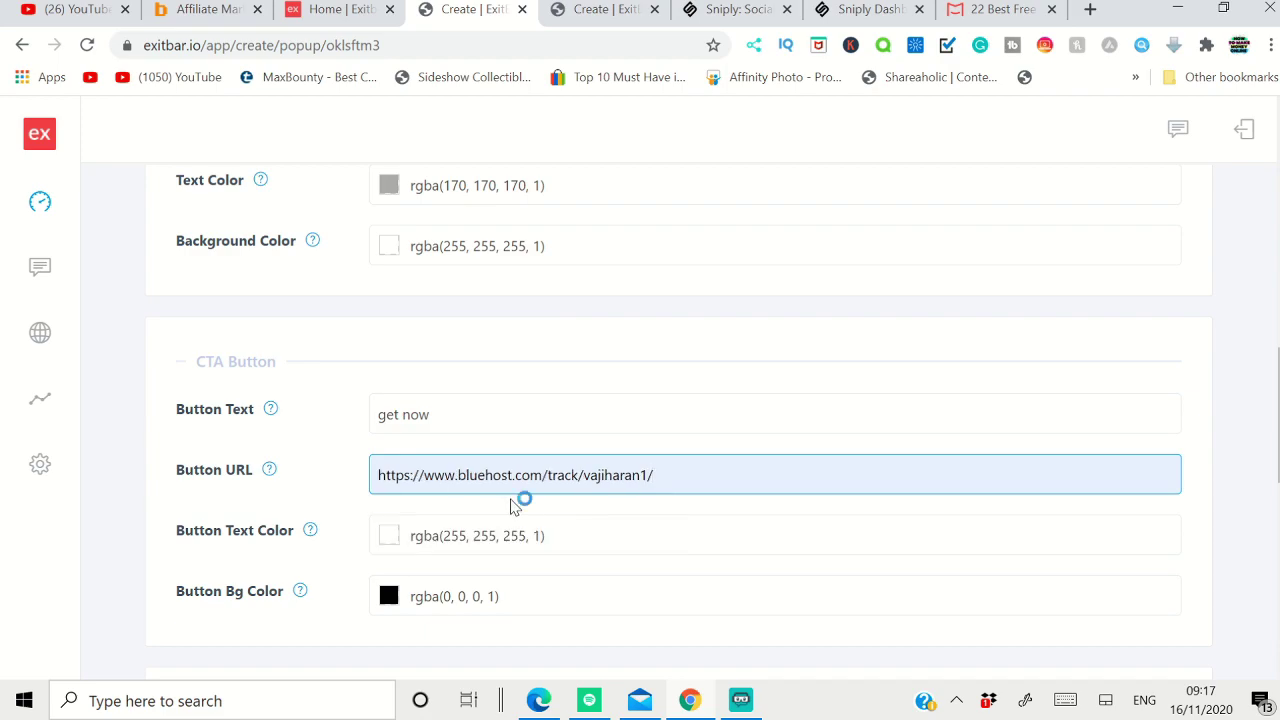
- Preview the pop-up, which appears at the top right with its 'get now' button
scroll(731, 597, "down", 8)
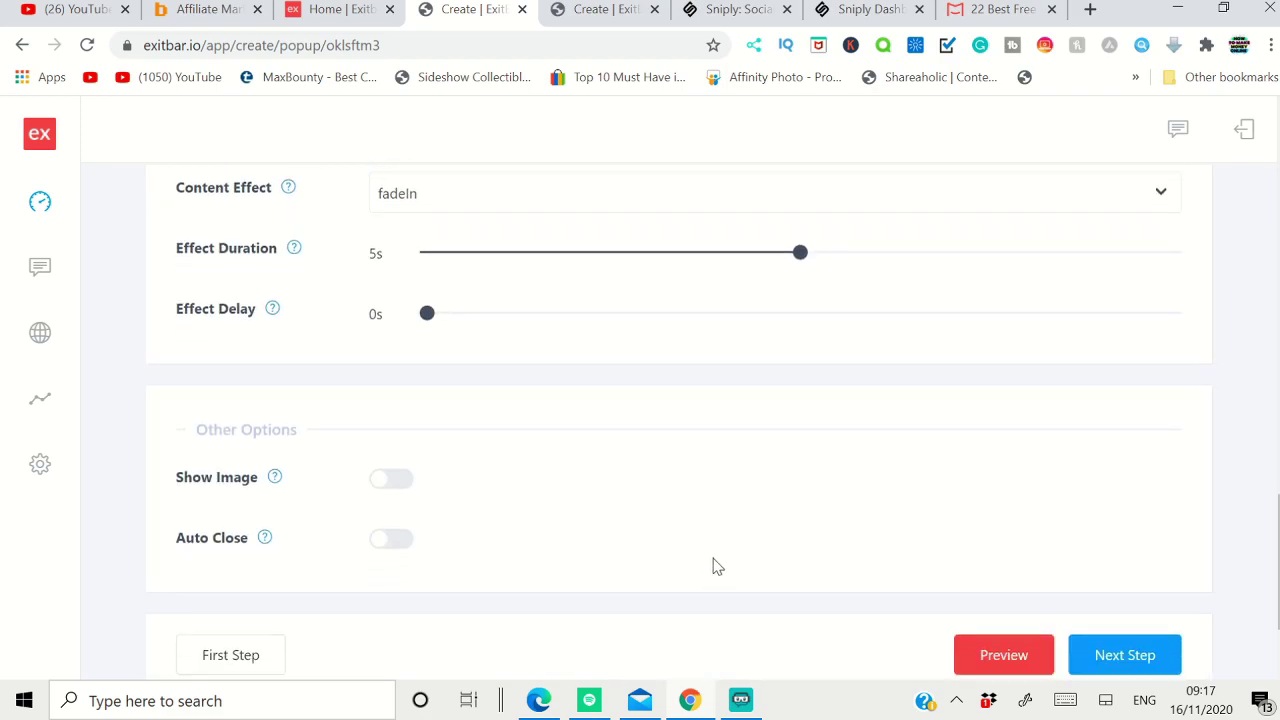
left_click(997, 528)
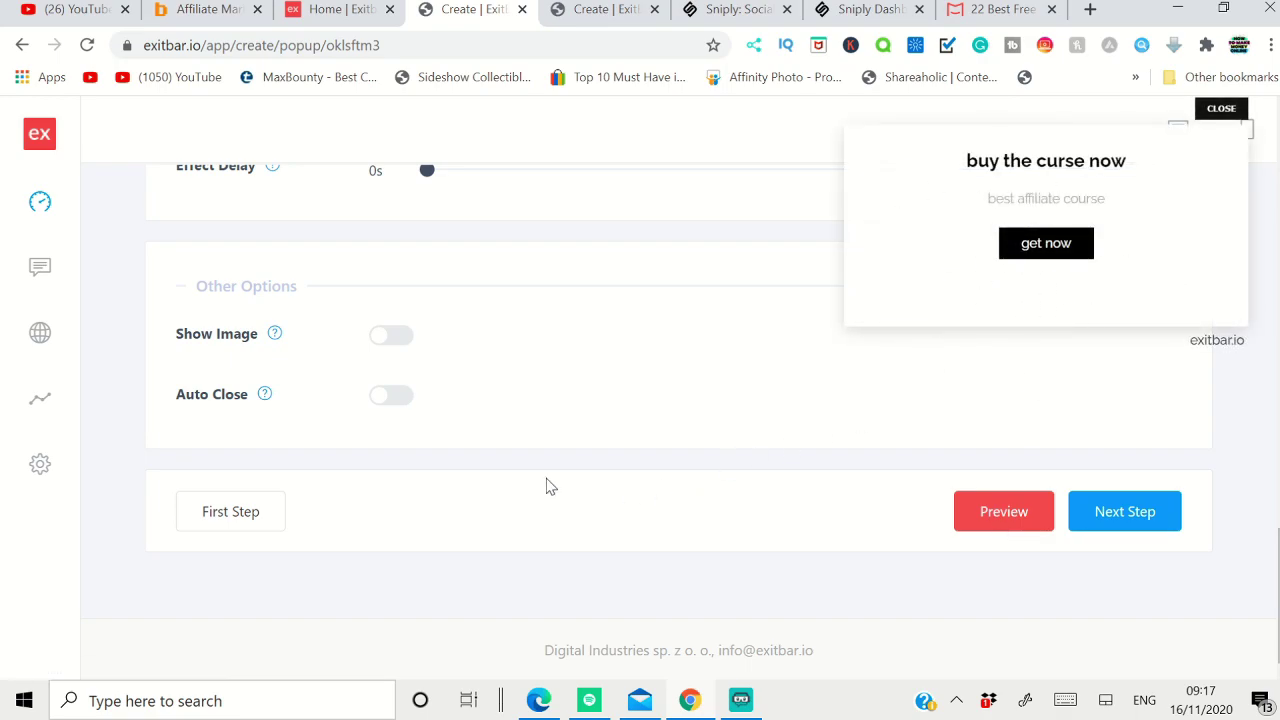
scroll(606, 497, "up", 9)
scroll(617, 502, "up", 10)
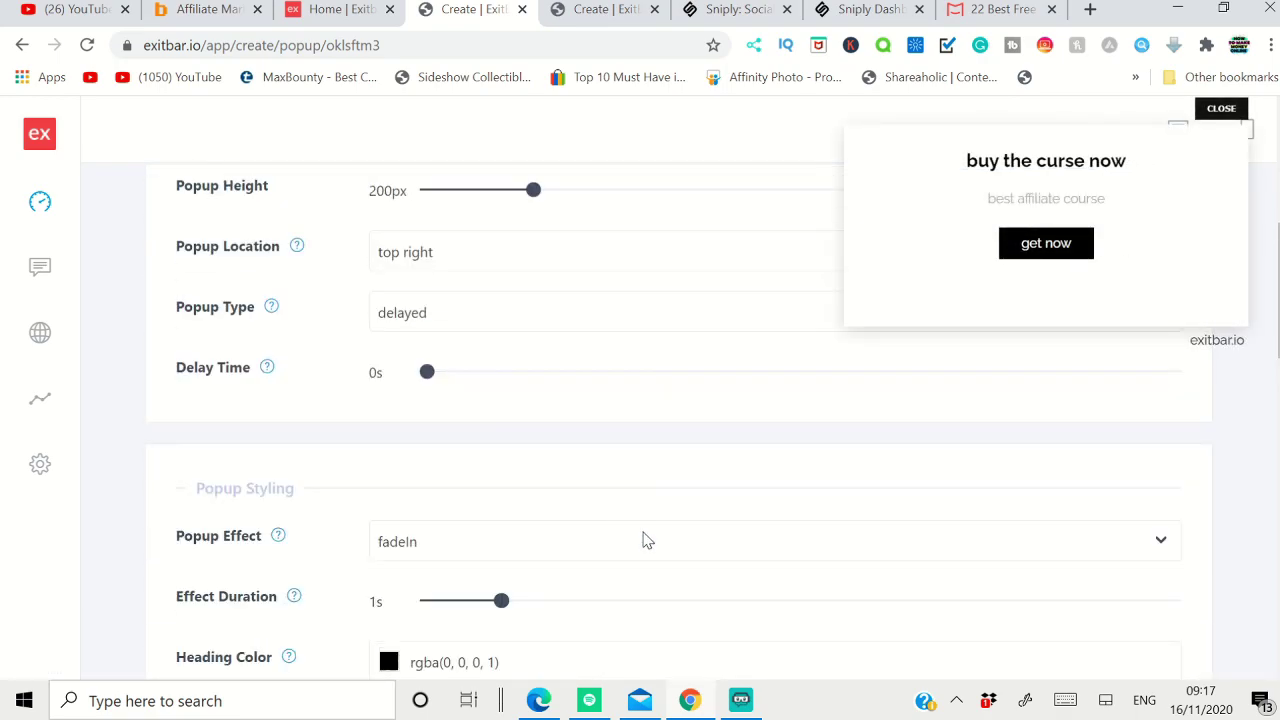
scroll(651, 541, "down", 3)
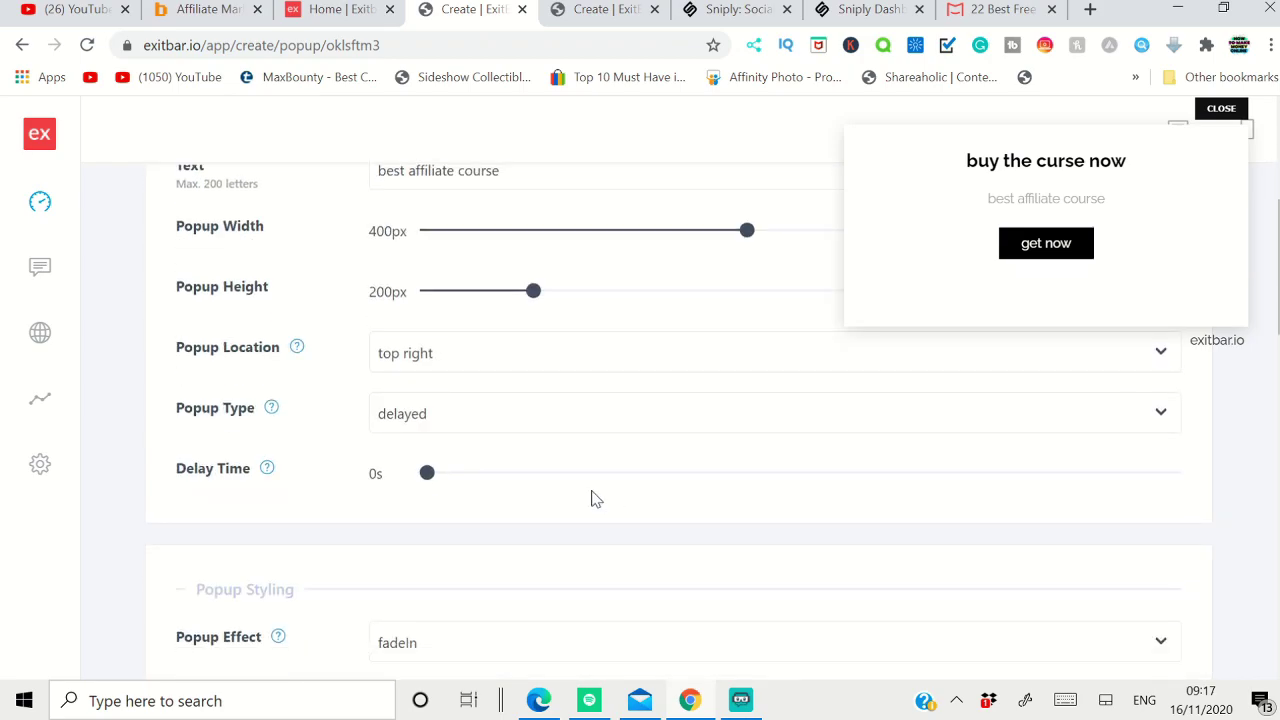
- Change the pop-up location to top center and confirm it in a fresh preview
left_click(1221, 108)
left_click(449, 354)
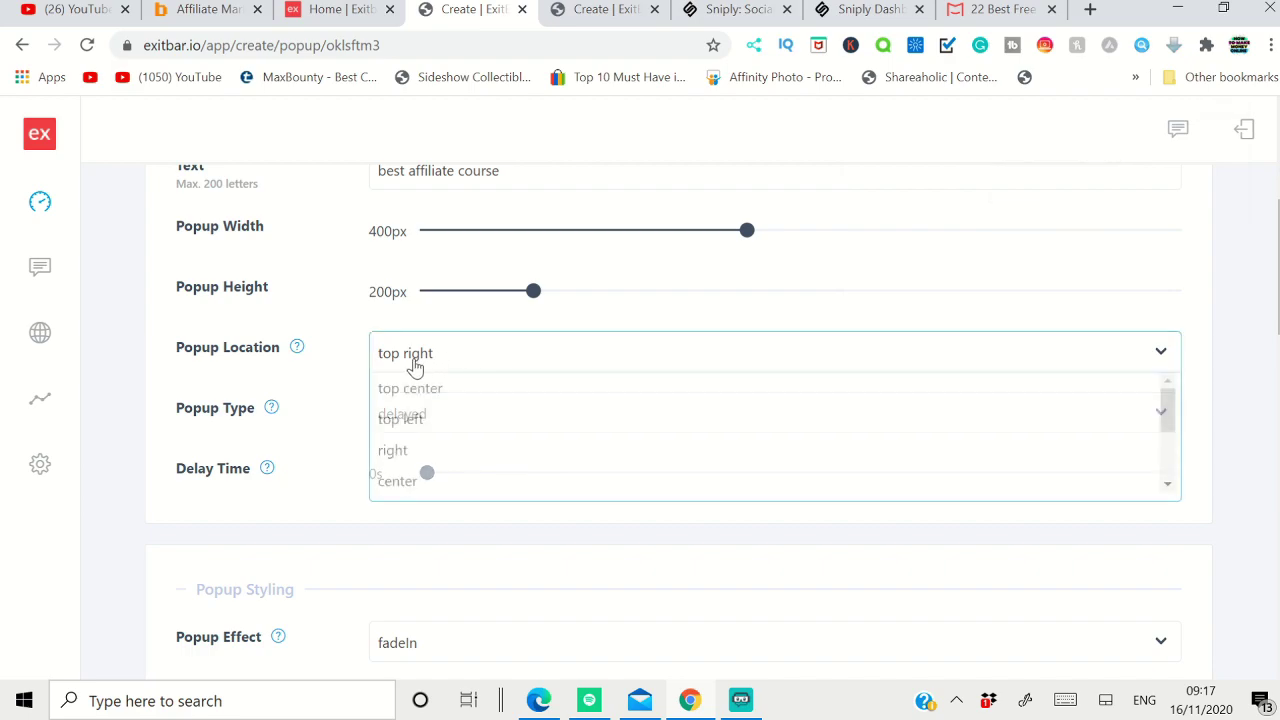
scroll(406, 462, "down", 3)
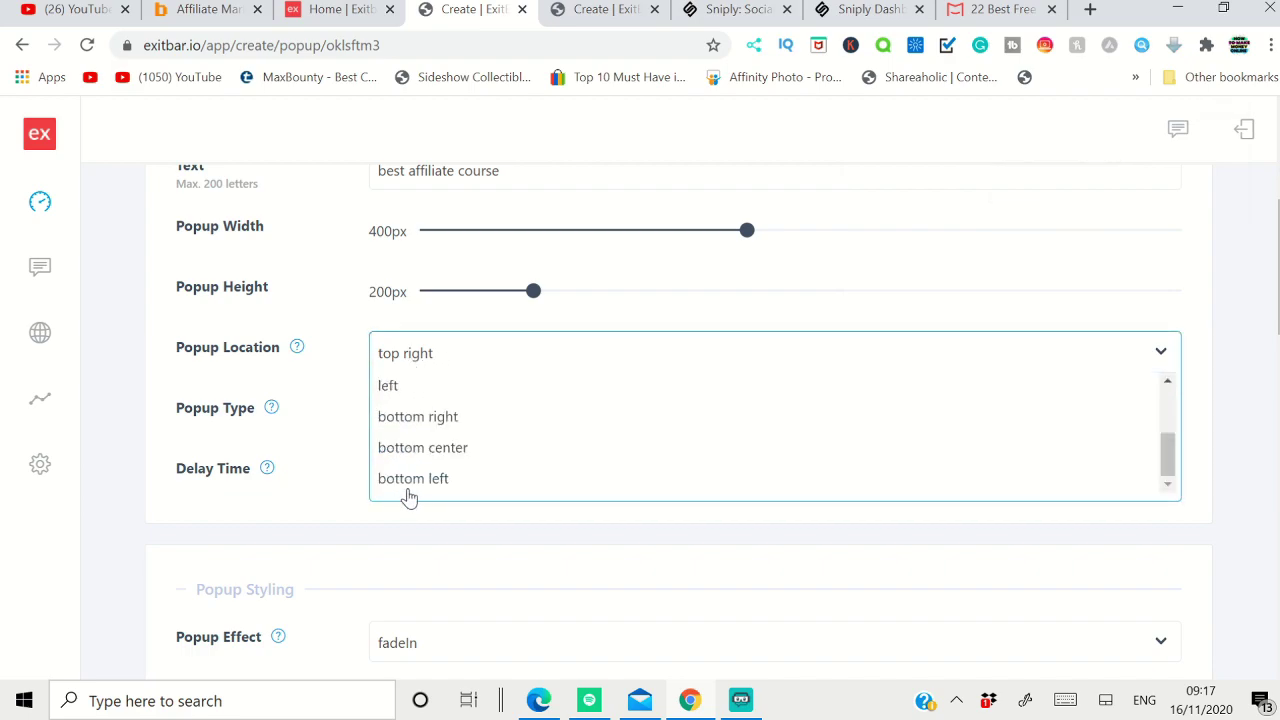
scroll(436, 458, "up", 3)
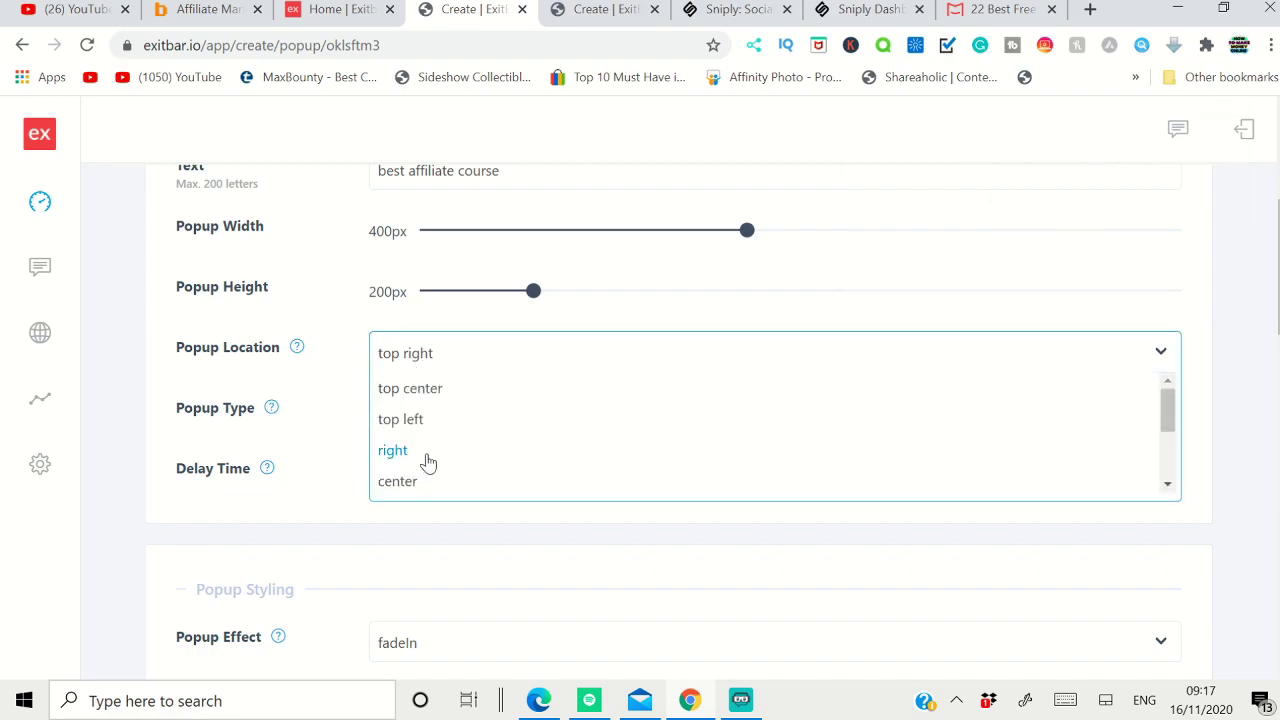
left_click(422, 393)
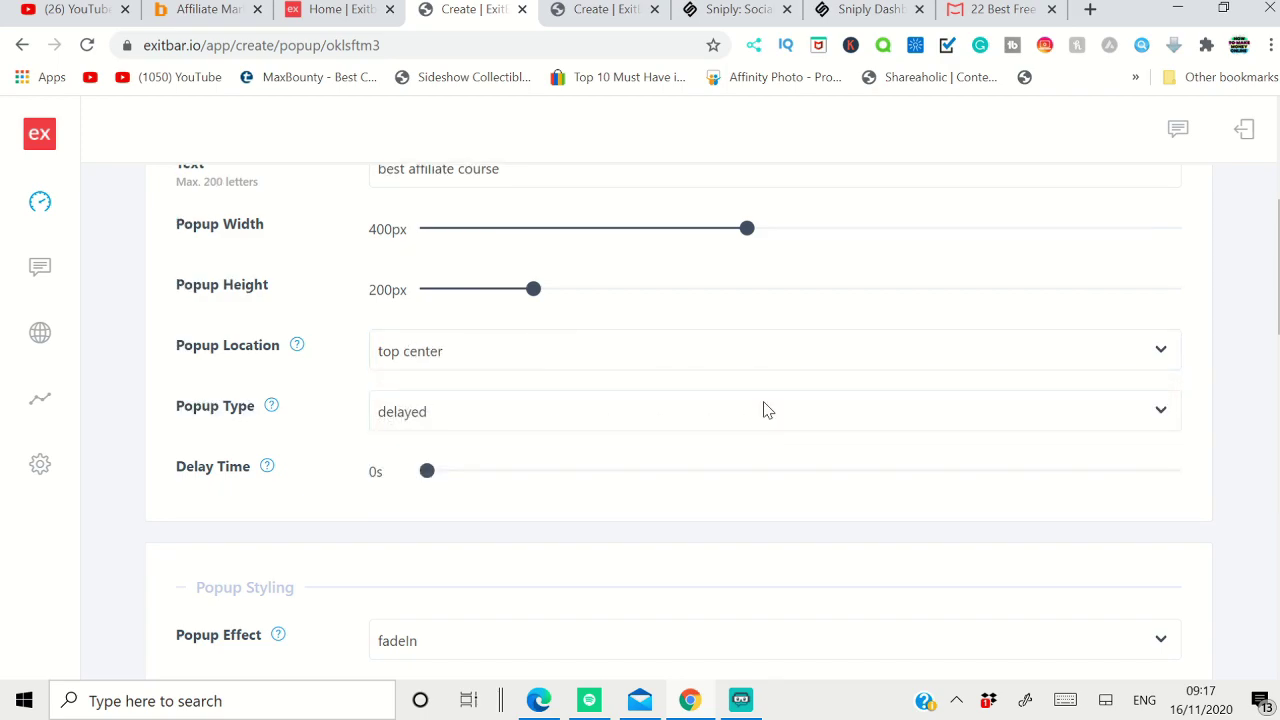
scroll(765, 415, "down", 7)
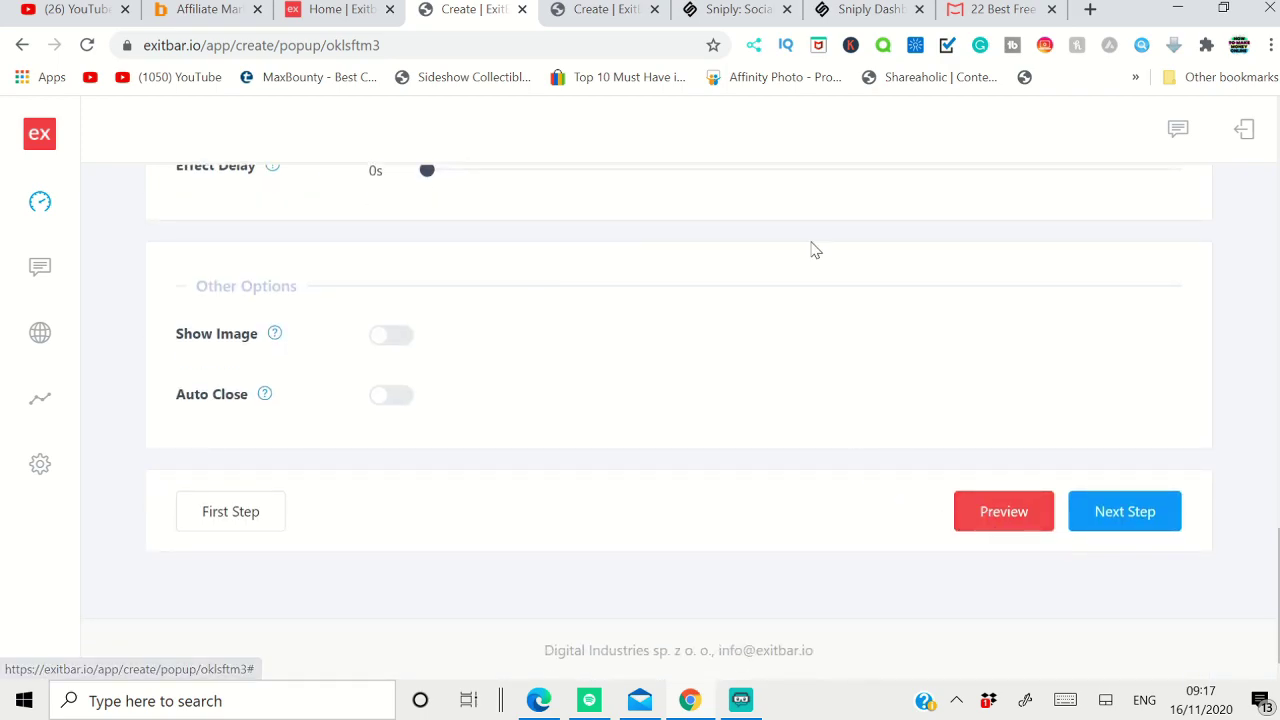
left_click(1001, 516)
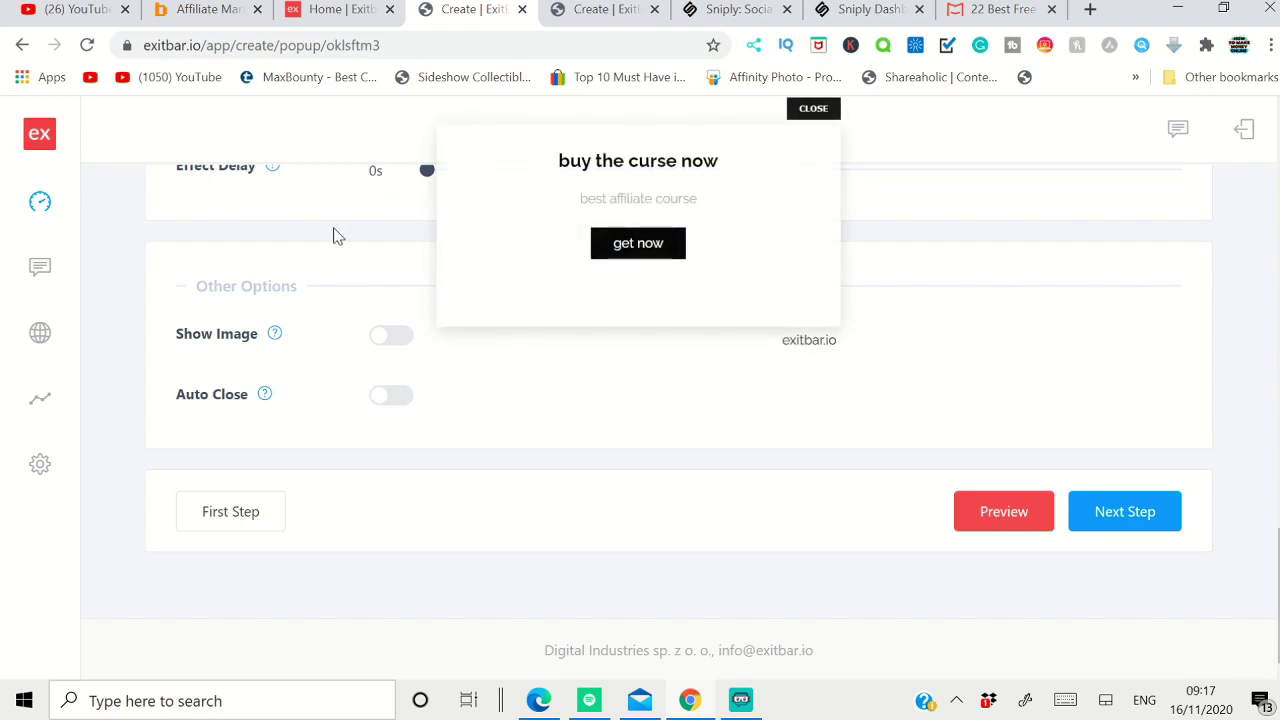
left_click(830, 109)
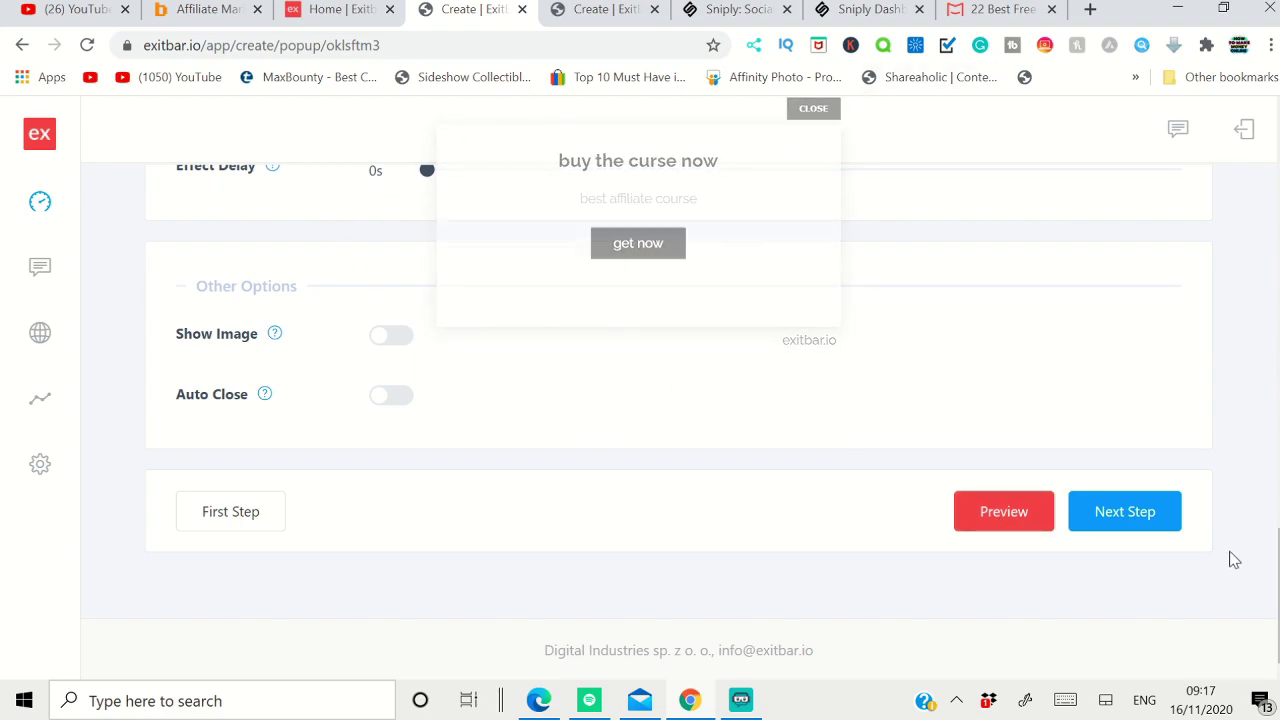
- Pass the overlay settings, generate the short link, and open its live preview with the hosting pop-up
left_click(1130, 519)
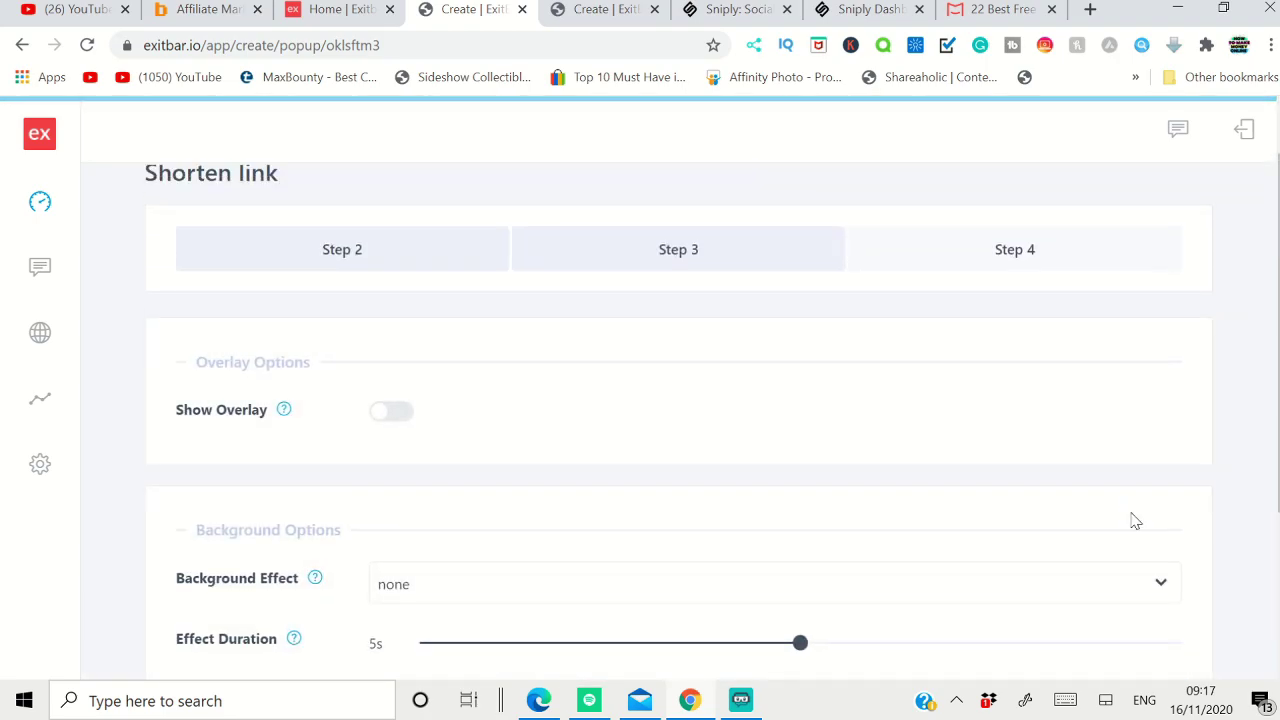
scroll(1135, 520, "down", 3)
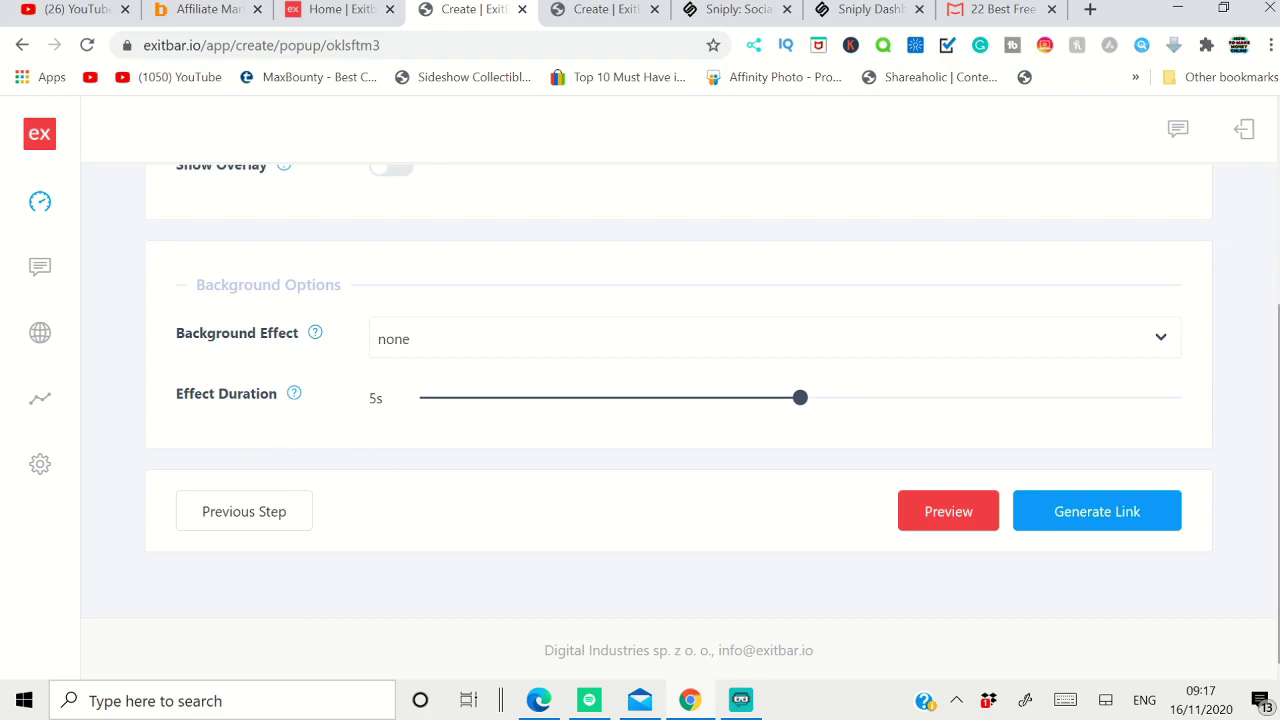
left_click(1068, 521)
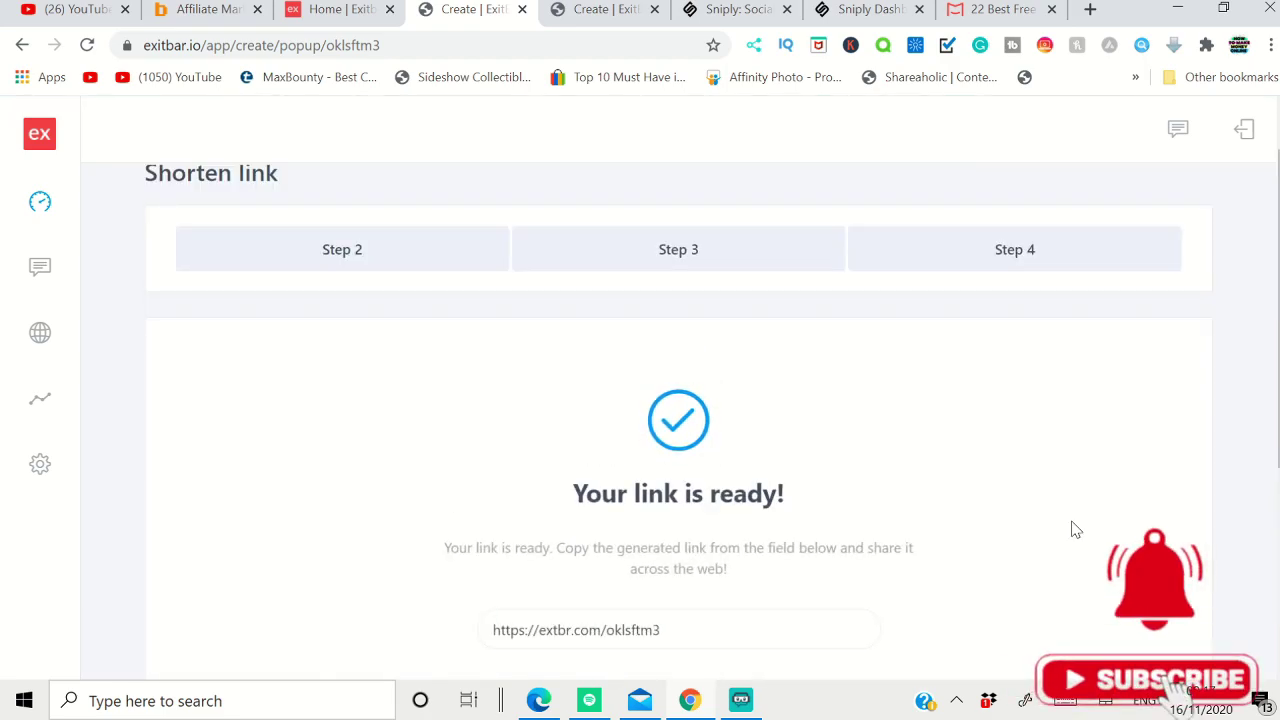
scroll(1075, 530, "down", 3)
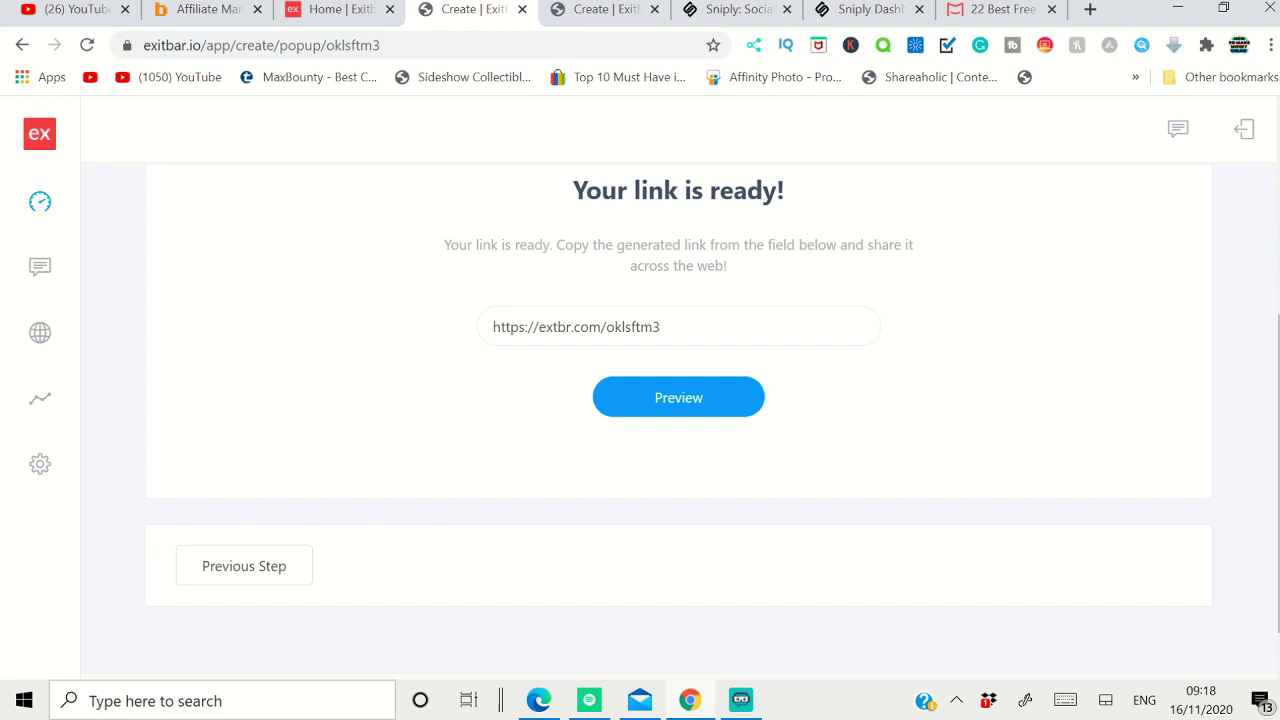
left_click(700, 399)
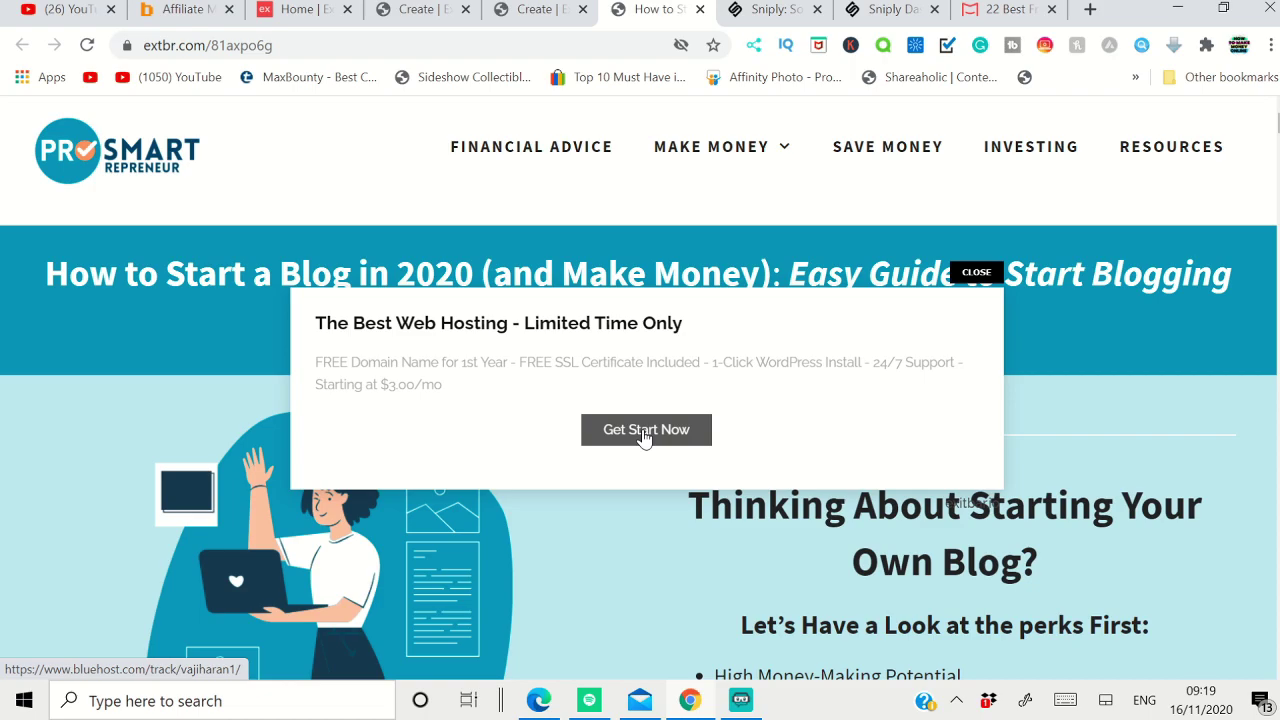
- Browse the Sniply homepage, then switch to the Sniply account dashboard
left_click(777, 7)
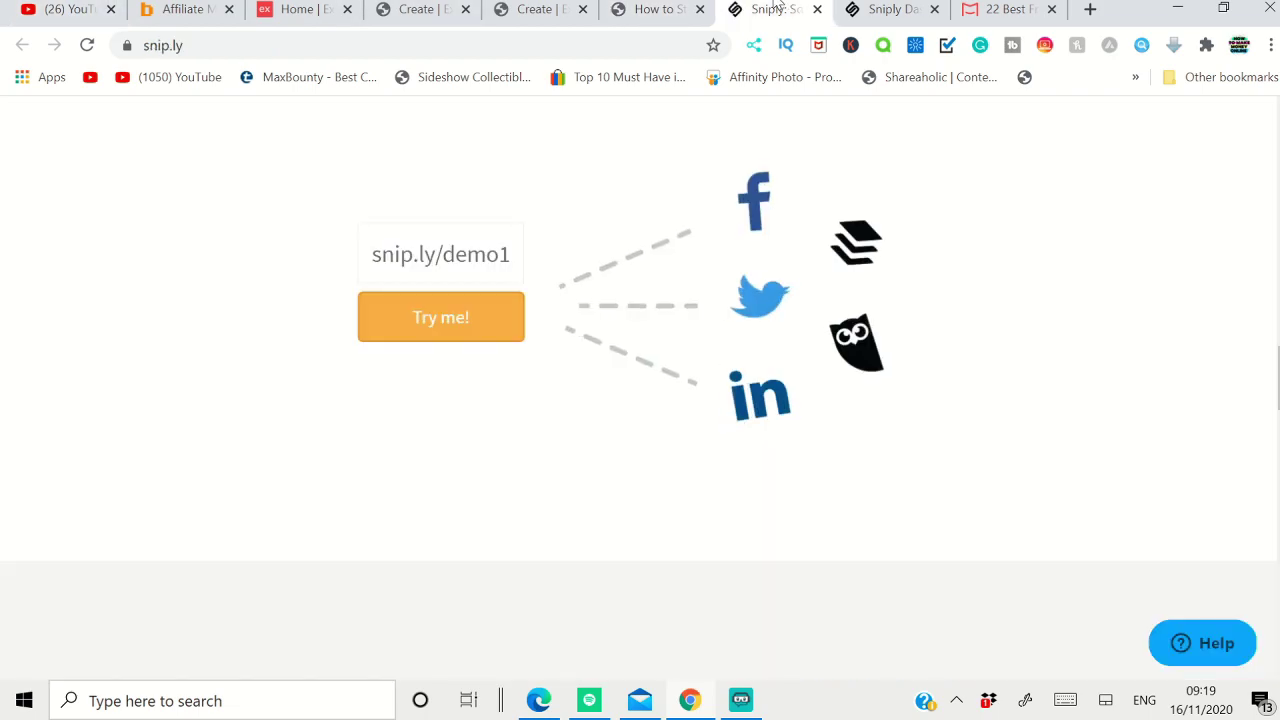
scroll(623, 392, "up", 15)
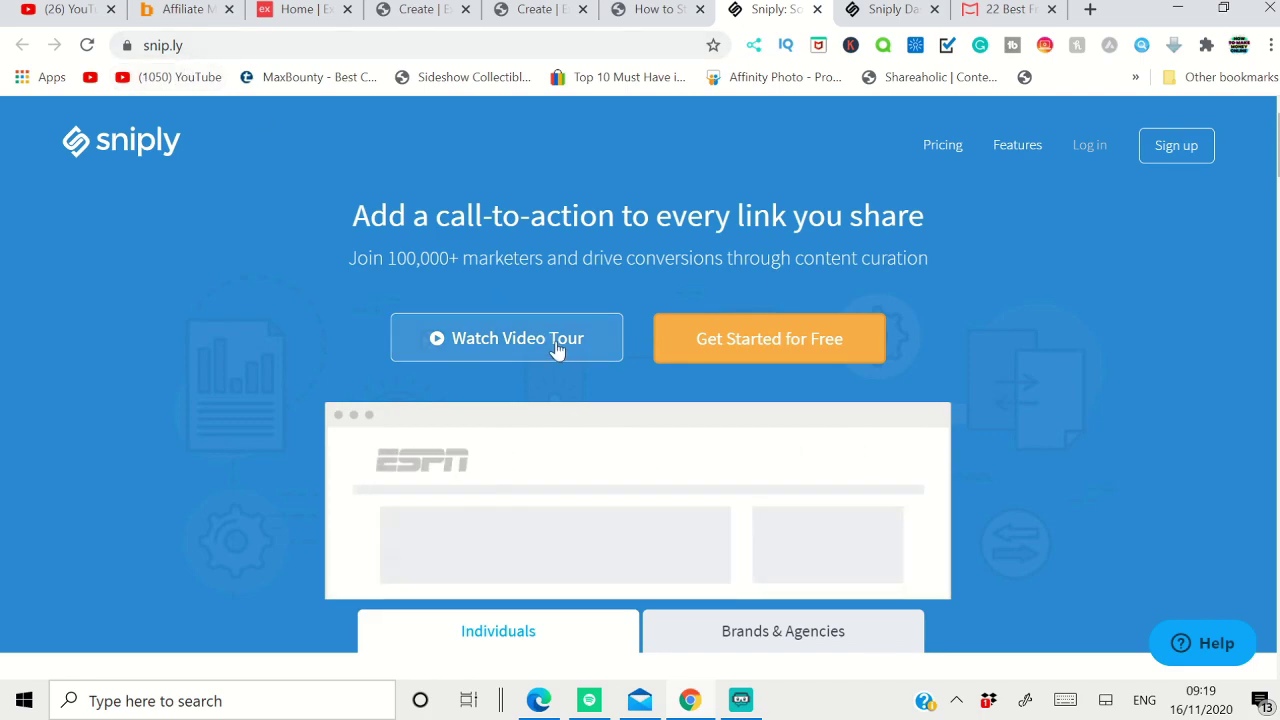
scroll(557, 348, "down", 3)
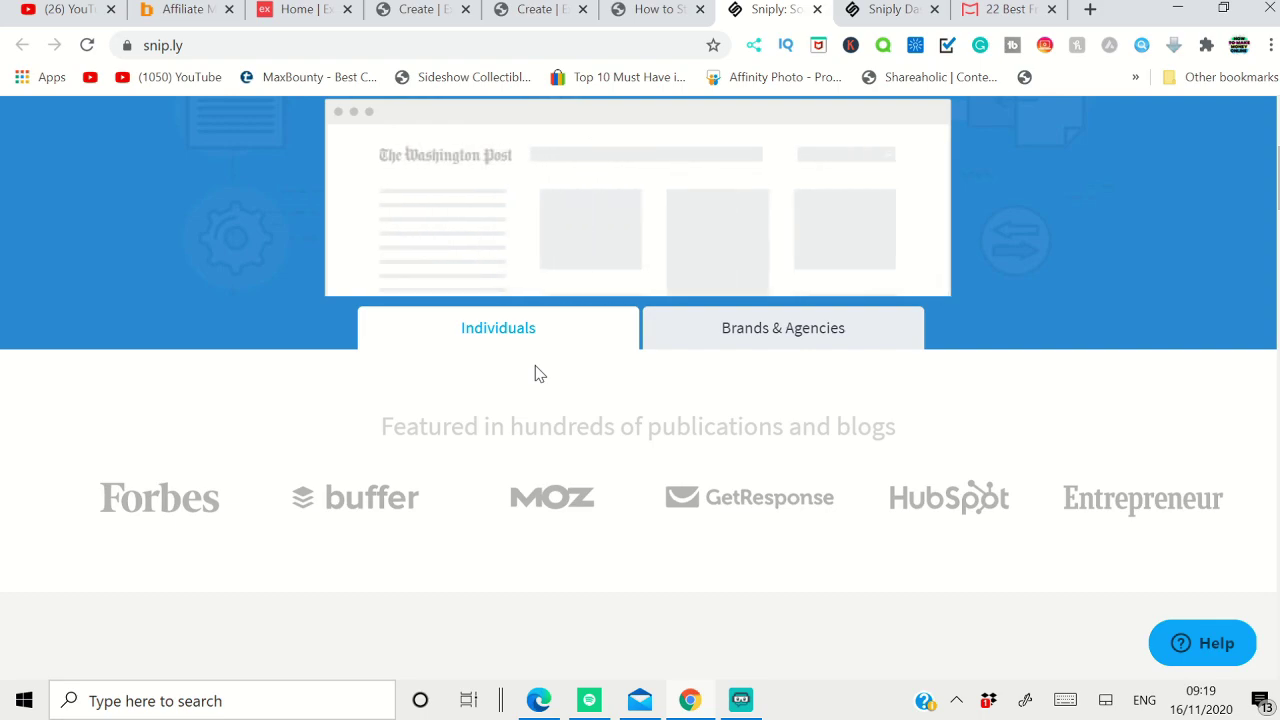
scroll(540, 350, "up", 3)
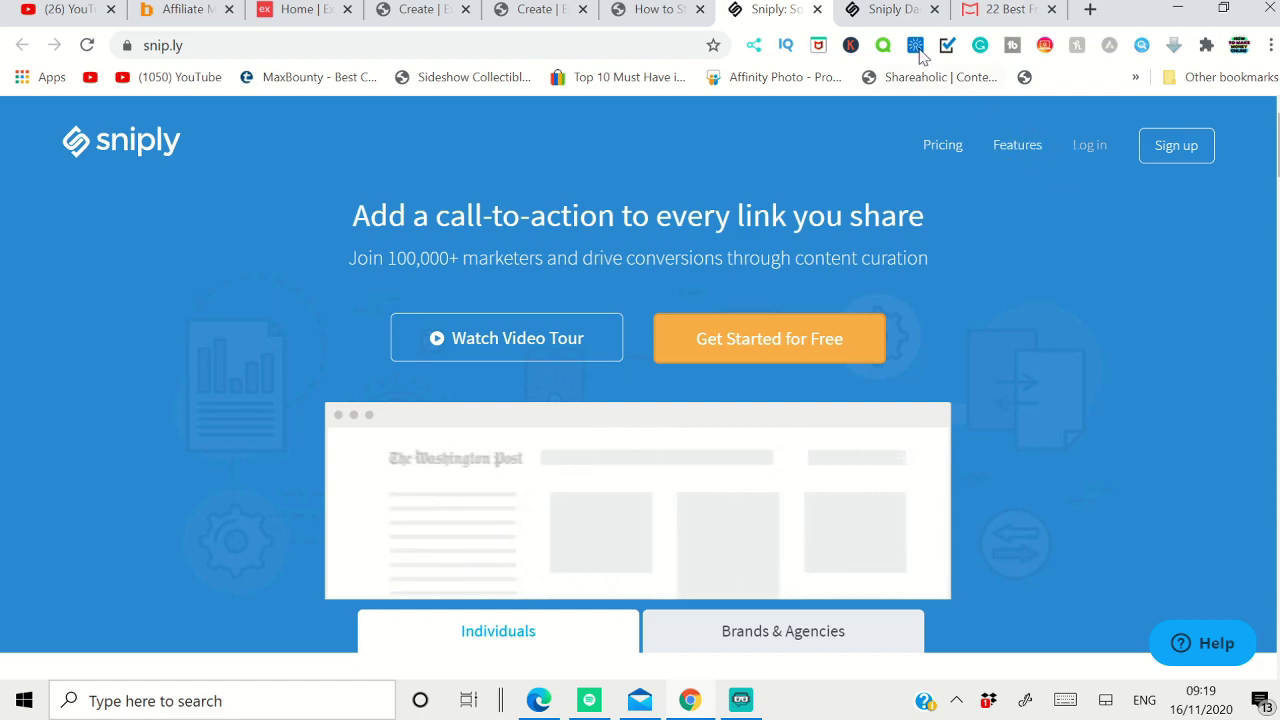
left_click(894, 11)
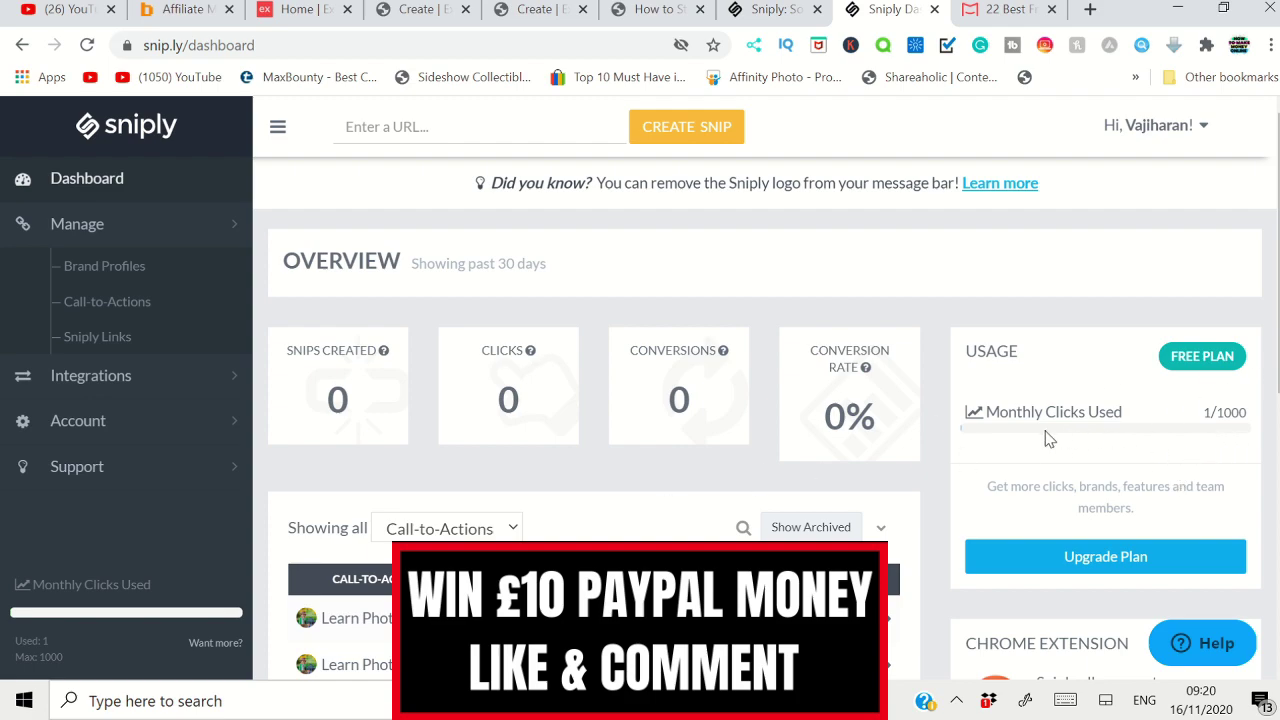
- Try the Enter a URL field, then view the snipped Mockplus article with its Skillshare bar
left_click(420, 127)
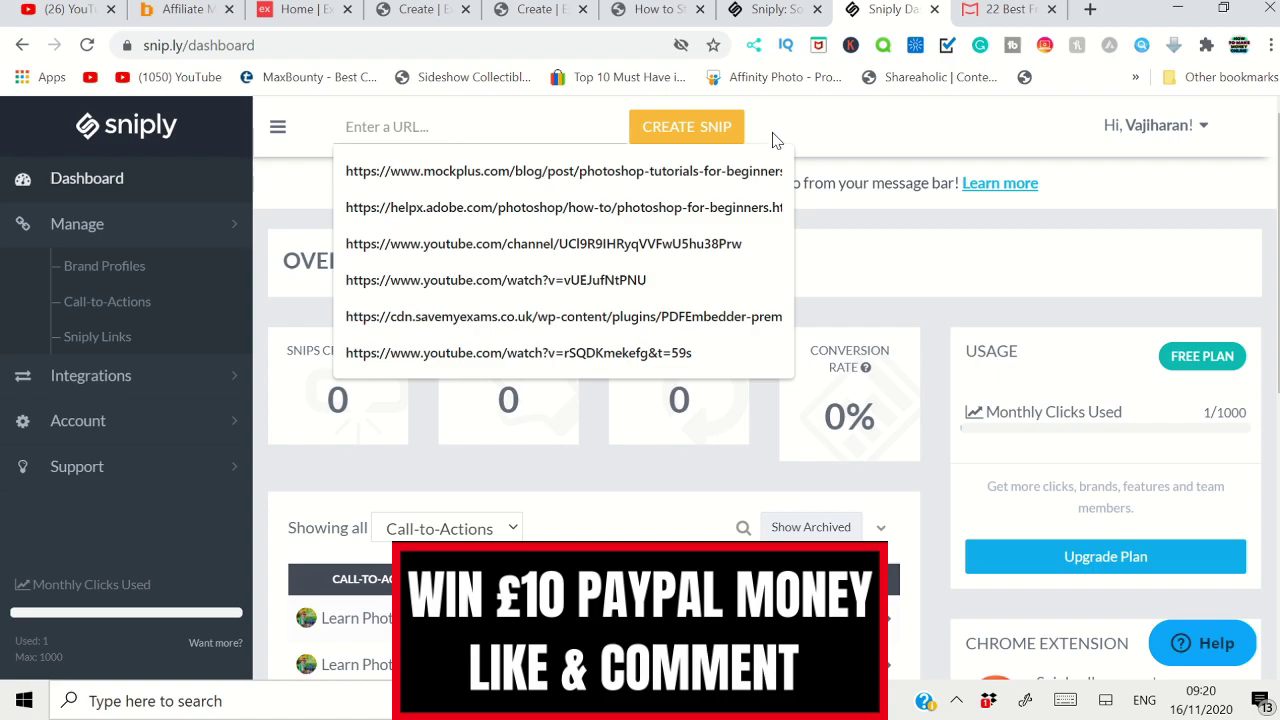
left_click(862, 125)
left_click(1000, 9)
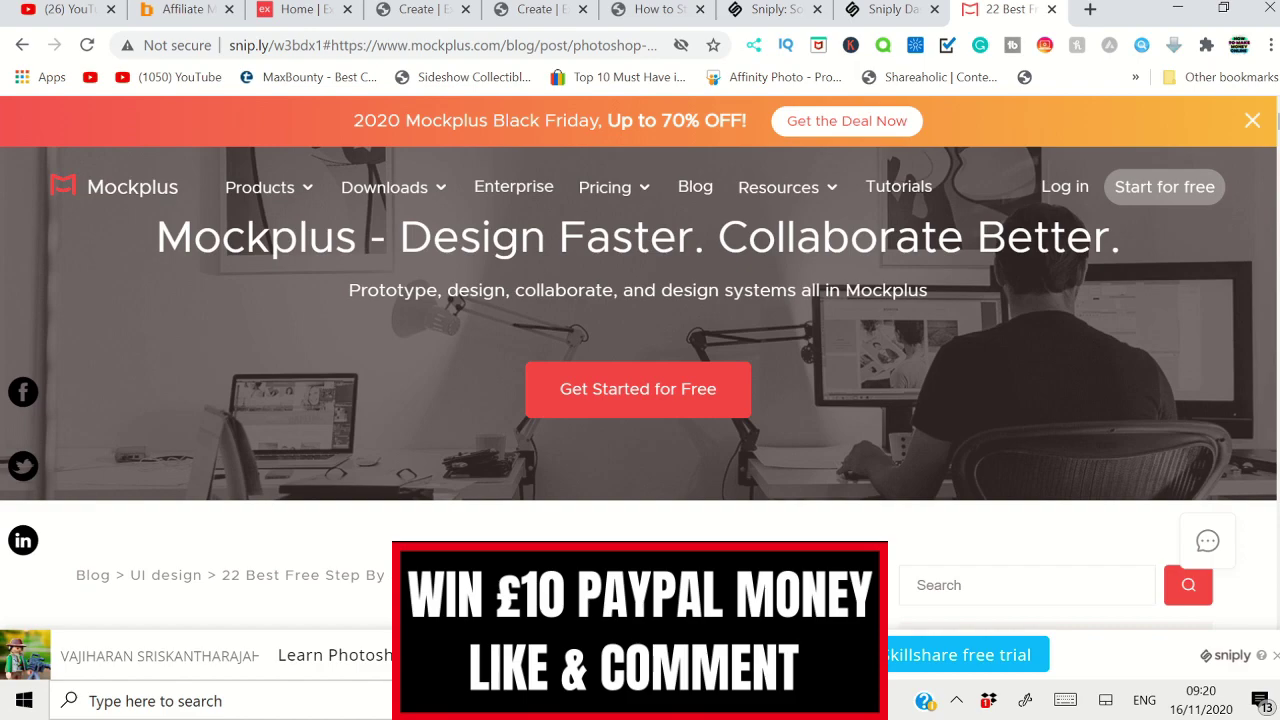
- Read down the Mockplus article and select its snip.ly/w3bdx1 address
scroll(337, 371, "down", 3)
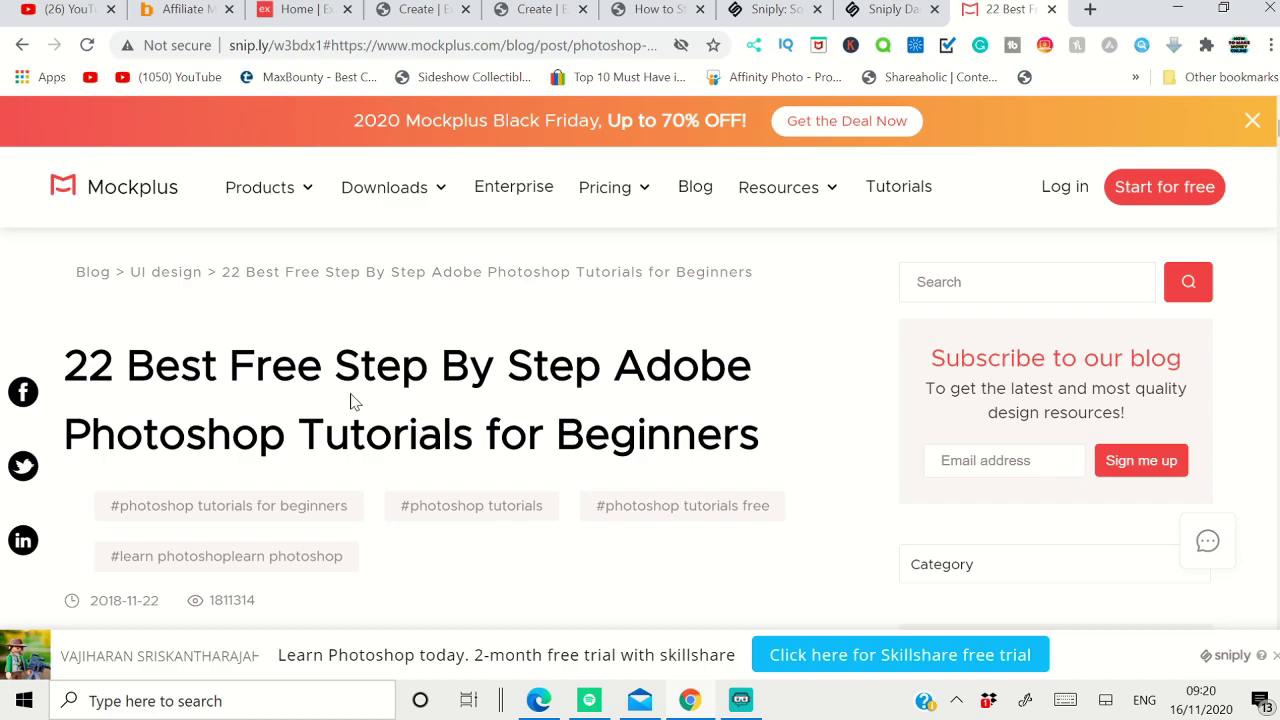
scroll(368, 450, "down", 1)
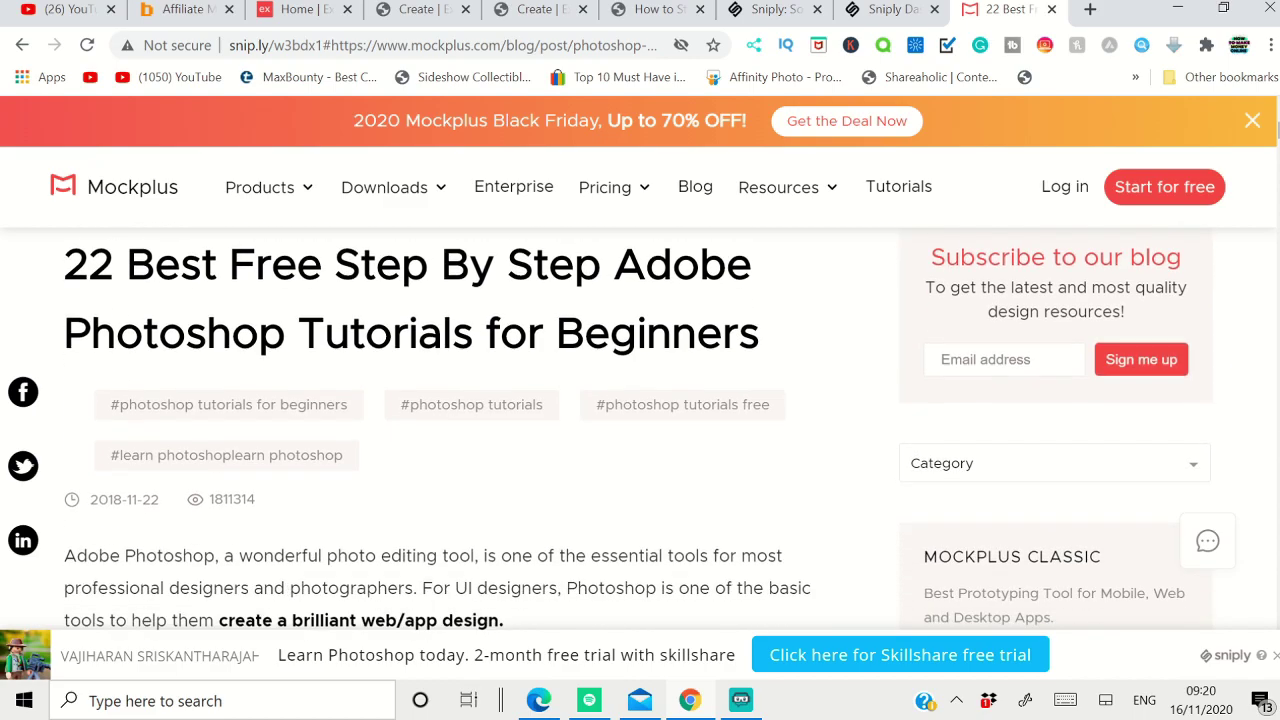
scroll(346, 457, "down", 2)
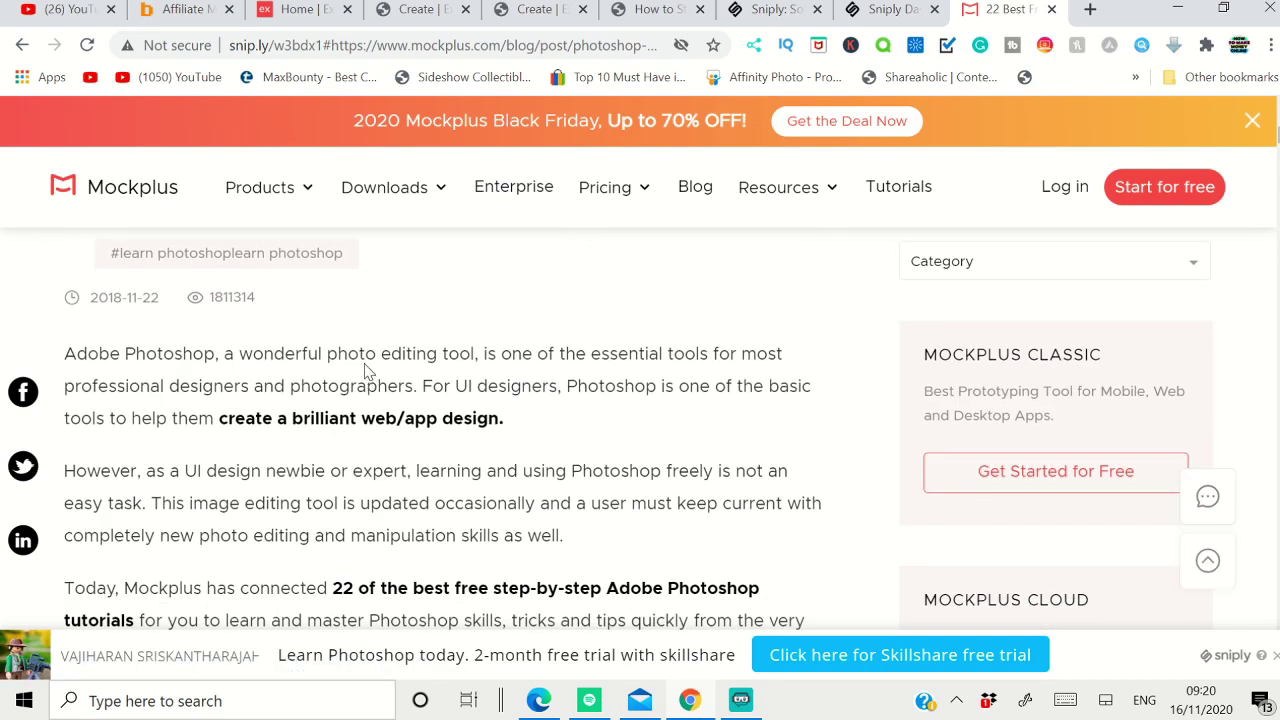
scroll(346, 457, "down", 2)
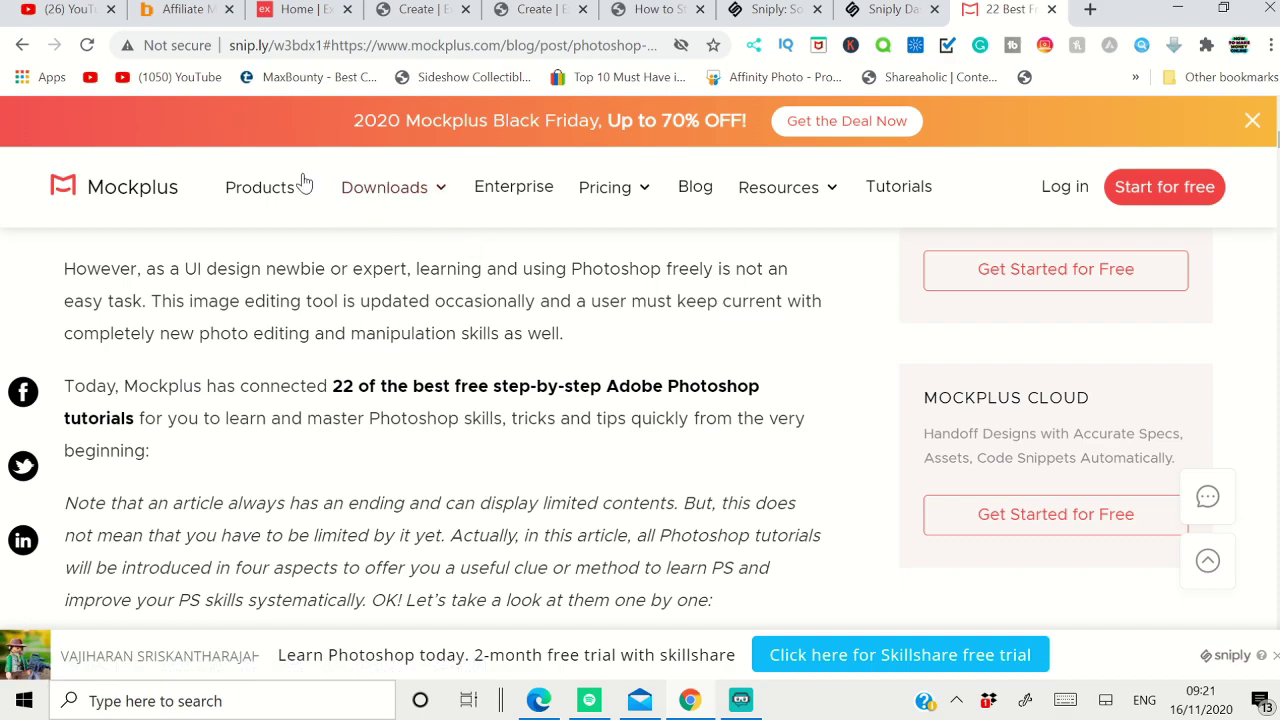
left_click(246, 48)
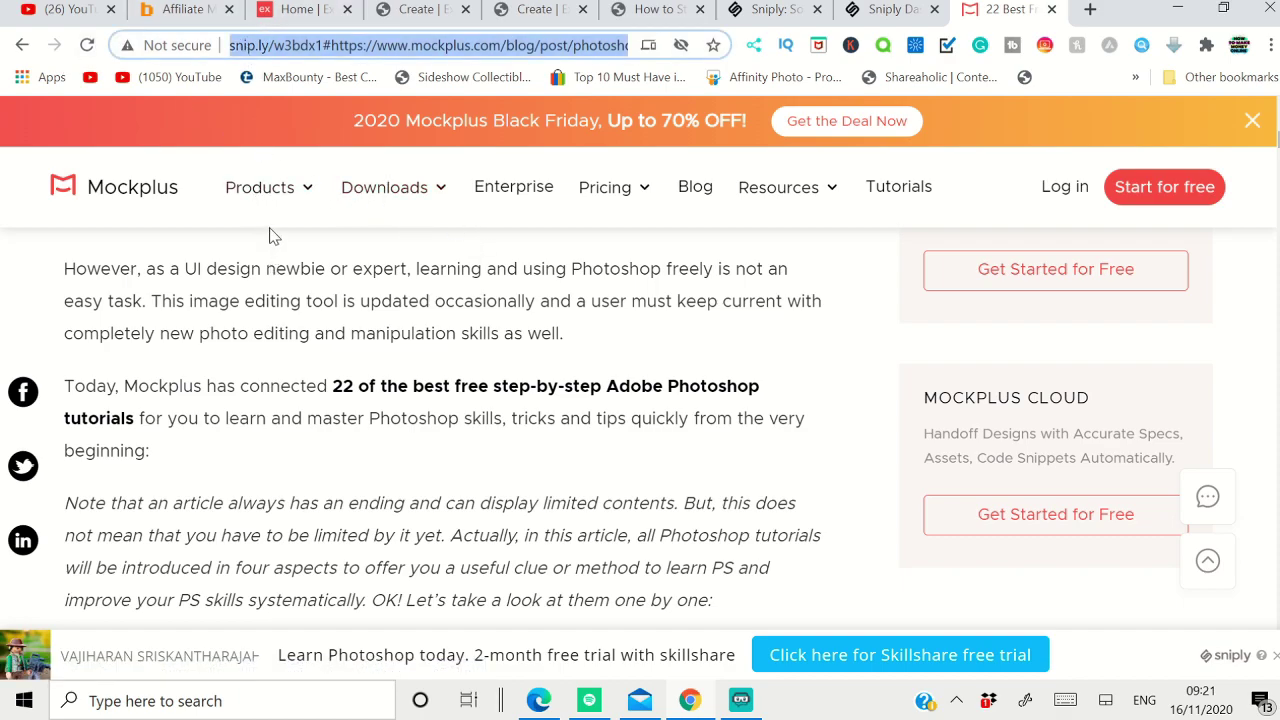
- Open the first call-to-action's stats from the Sniply dashboard, showing snip.ly/w3bdx1 with 2 clicks, 0 conversions
left_click(851, 16)
scroll(700, 520, "down", 3)
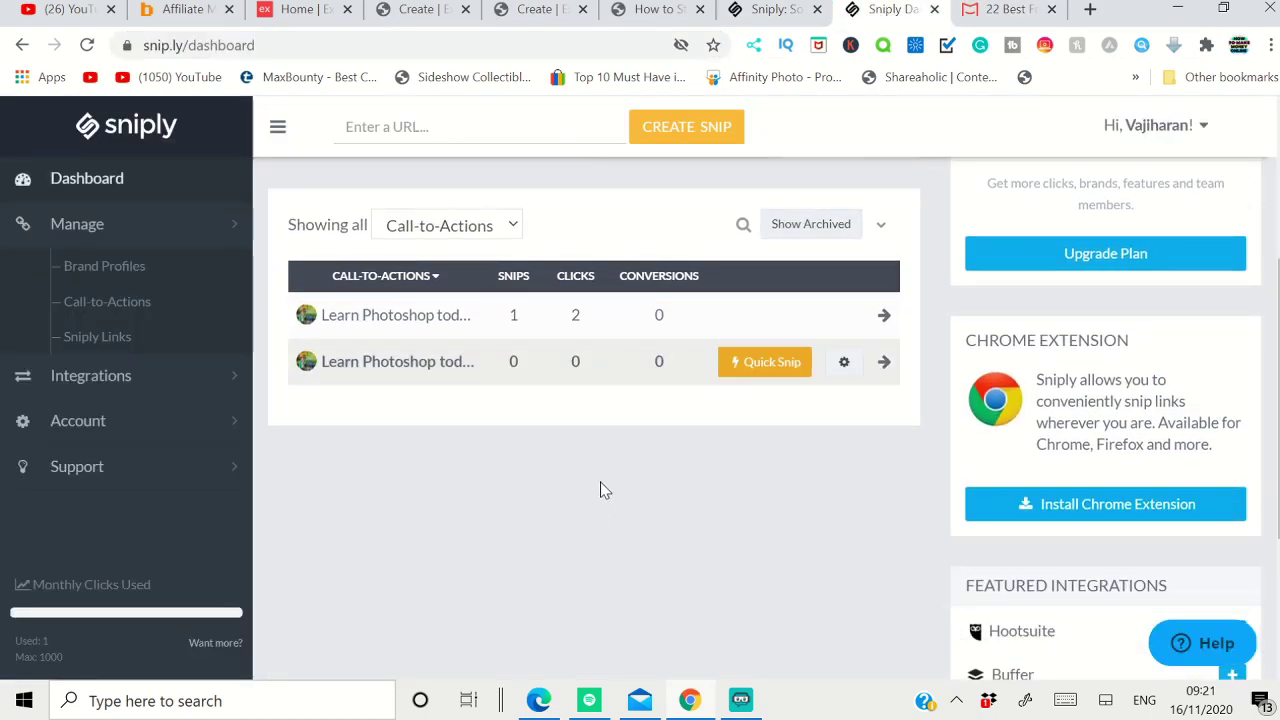
mouse_move(560, 346)
left_click(884, 315)
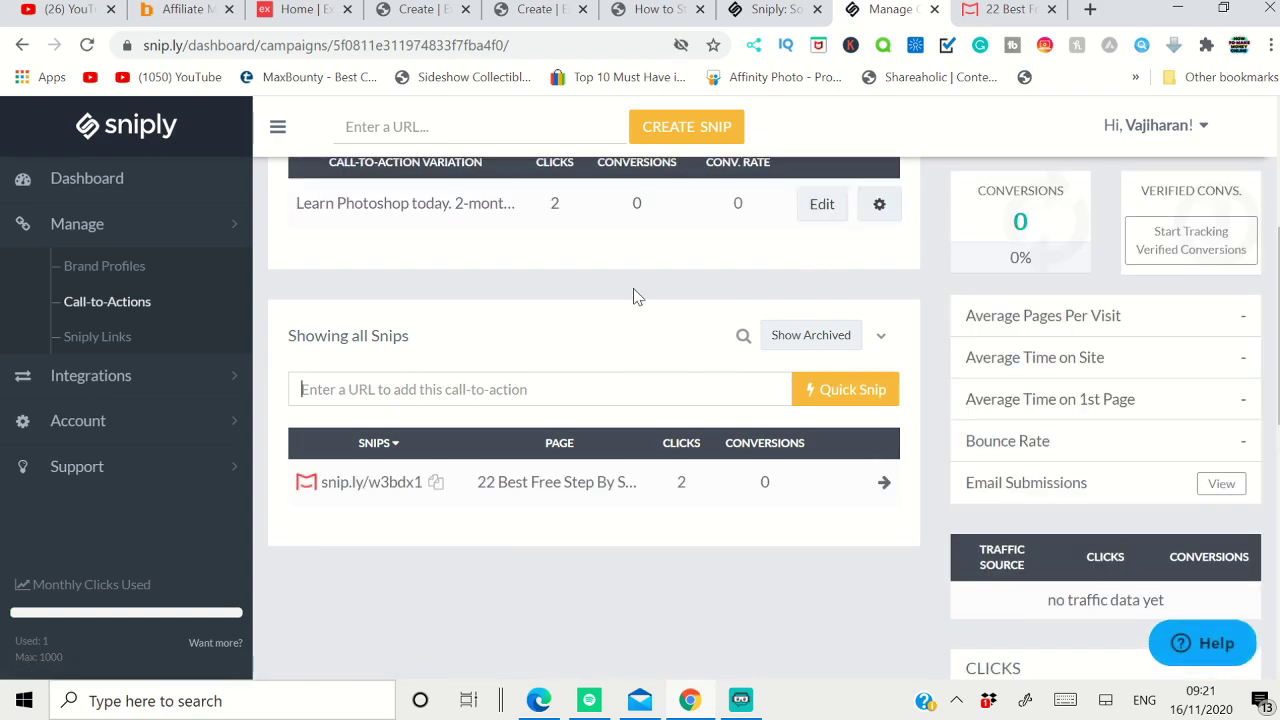
- Switch back to the snip.ly/w3bdx1 Mockplus Photoshop article with its Skillshare free-trial bar
left_click(980, 9)
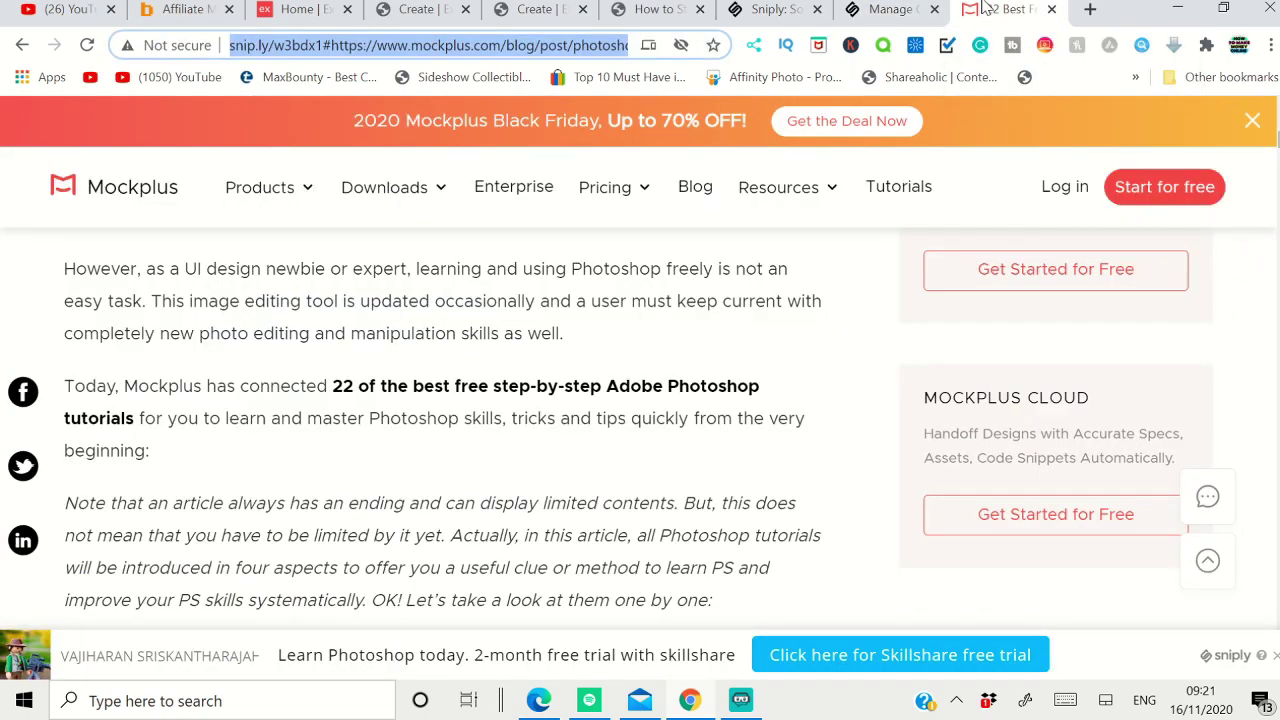